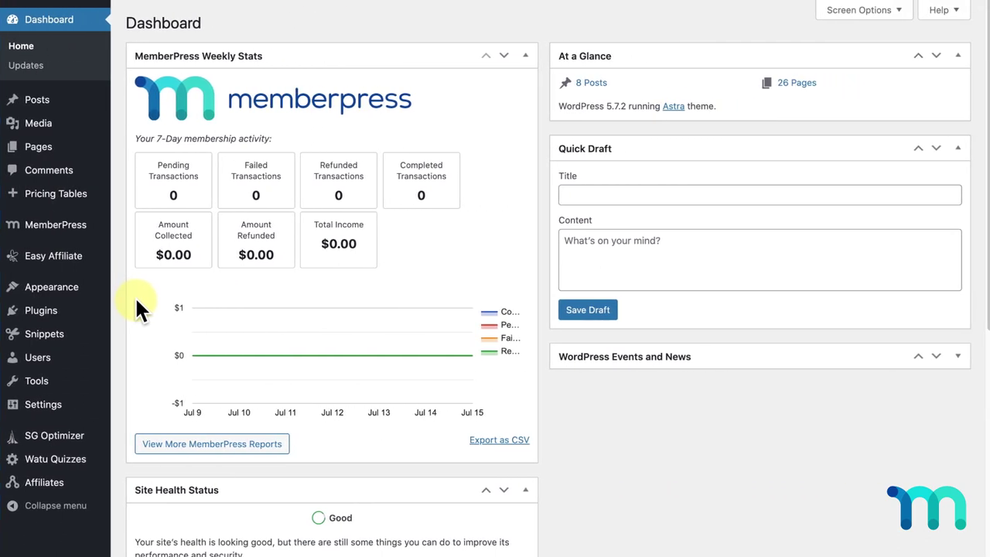
Step: Go to MemberPress Rules and start a new access rule with Add New
mouse_move(72, 225)
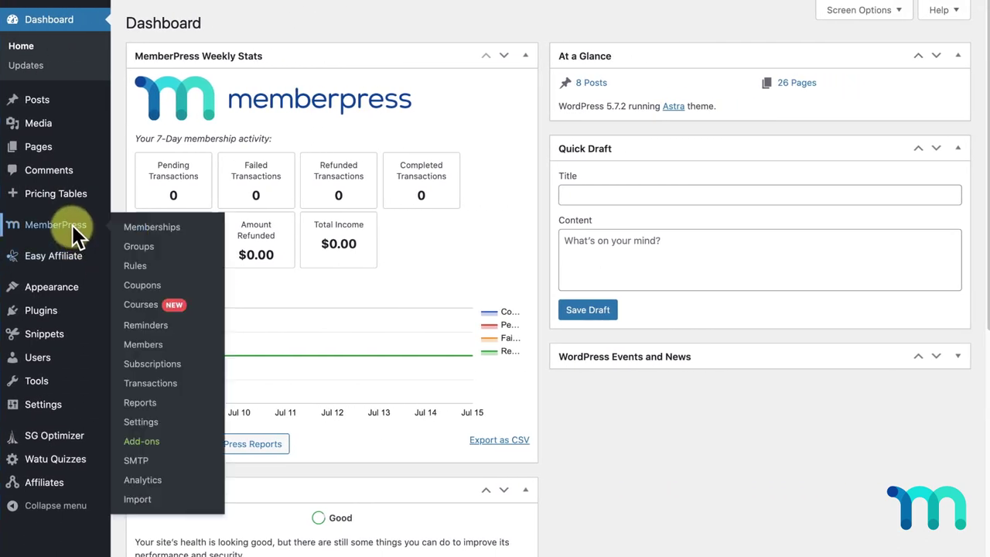
left_click(133, 265)
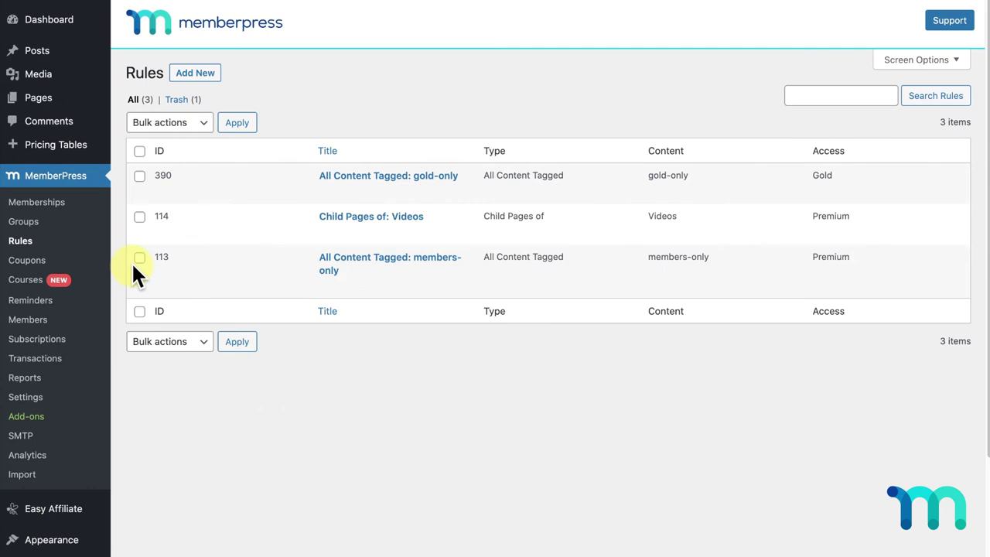
left_click(204, 72)
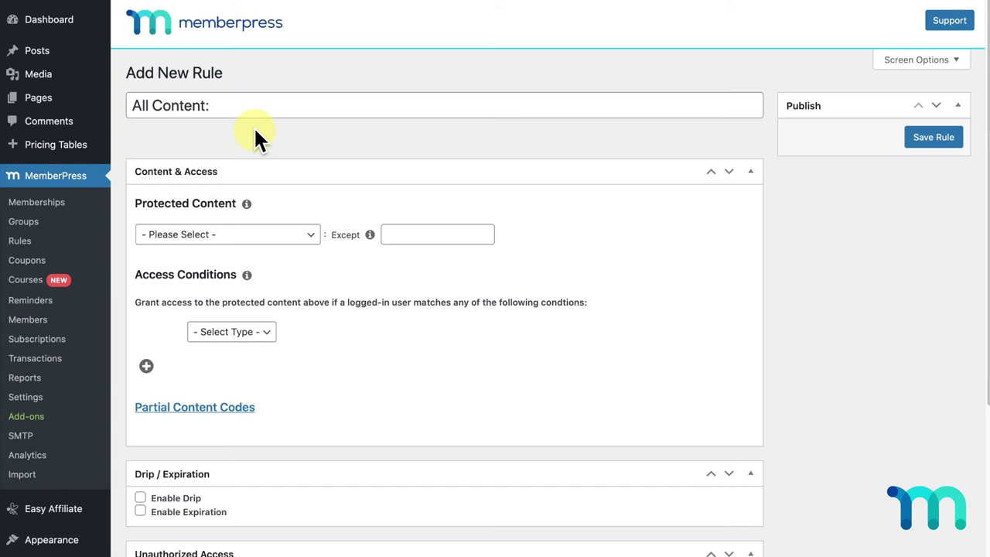
Step: Choose All Content as the rule's protected content, reselecting it to confirm
left_click(311, 241)
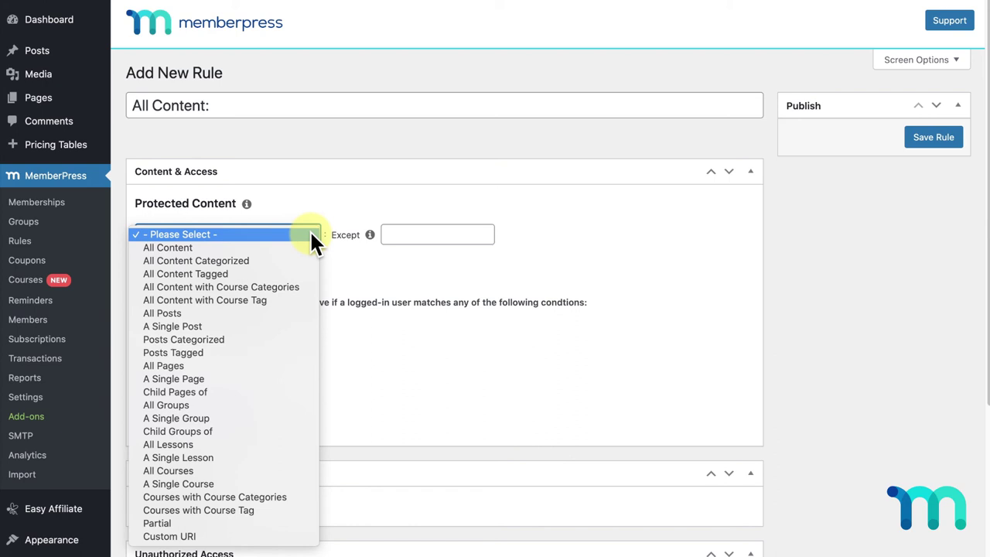
left_click(311, 245)
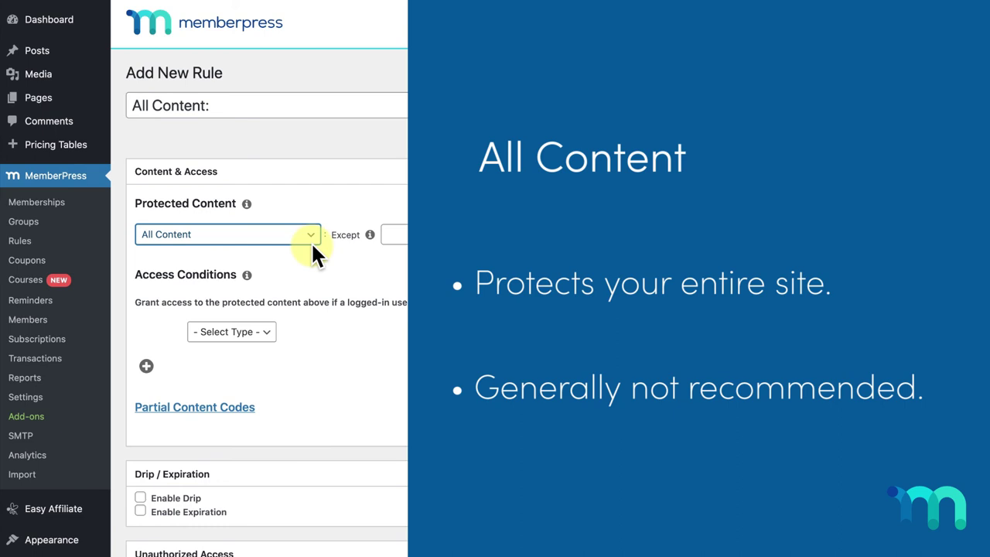
left_click(311, 241)
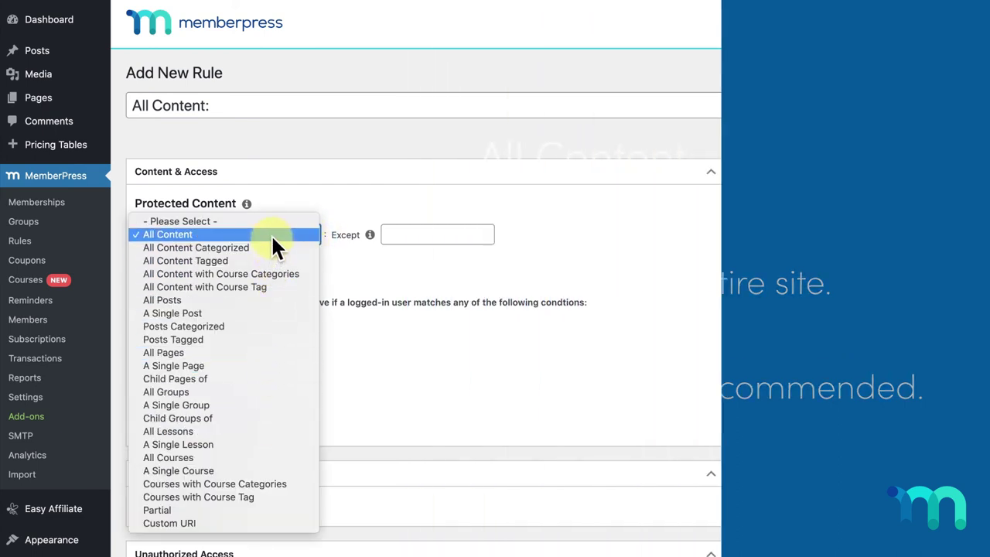
left_click(270, 233)
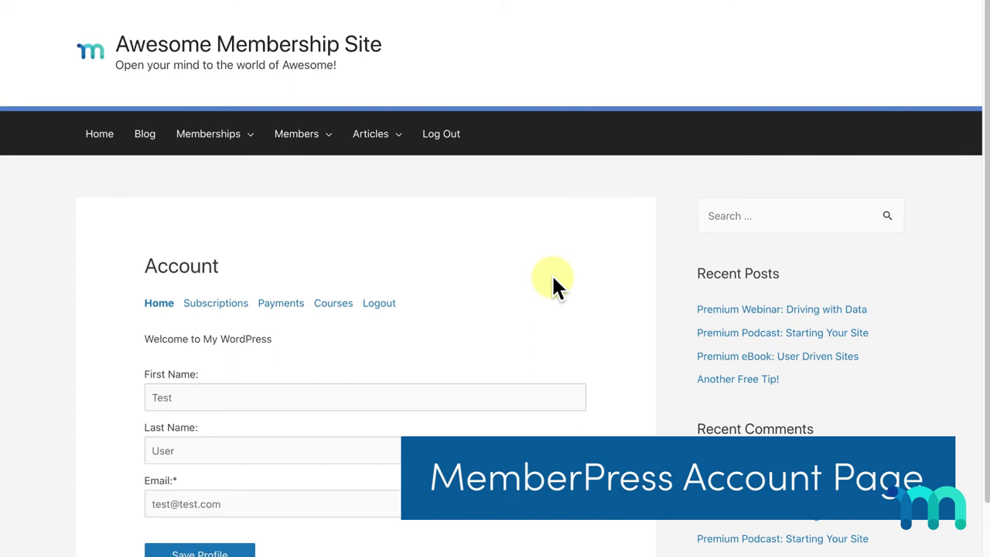
Step: View the member's Subscriptions section on the front-end Account page
left_click(232, 303)
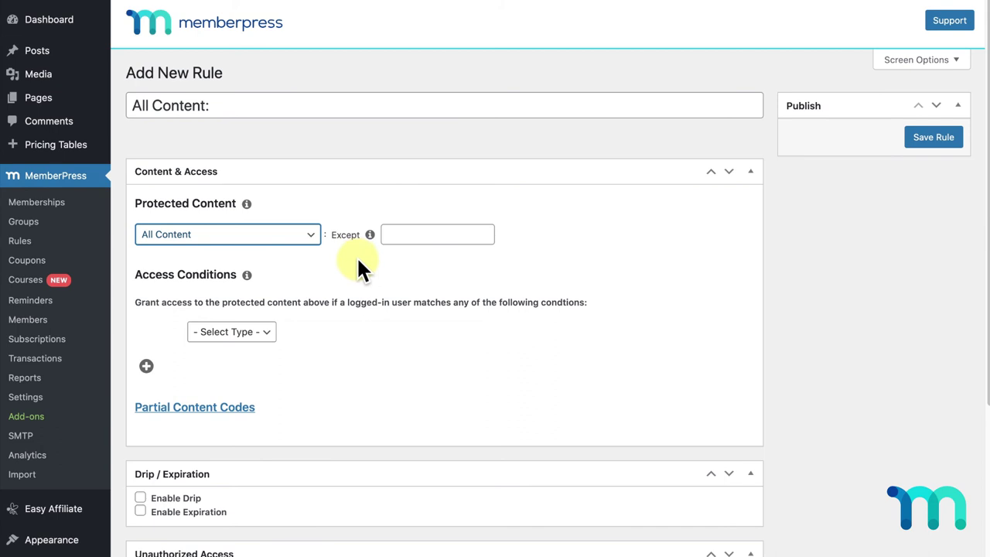
Step: Look up the Account page's ID (16) and exclude pages 16, 12, 13 from the rule
left_click(46, 98)
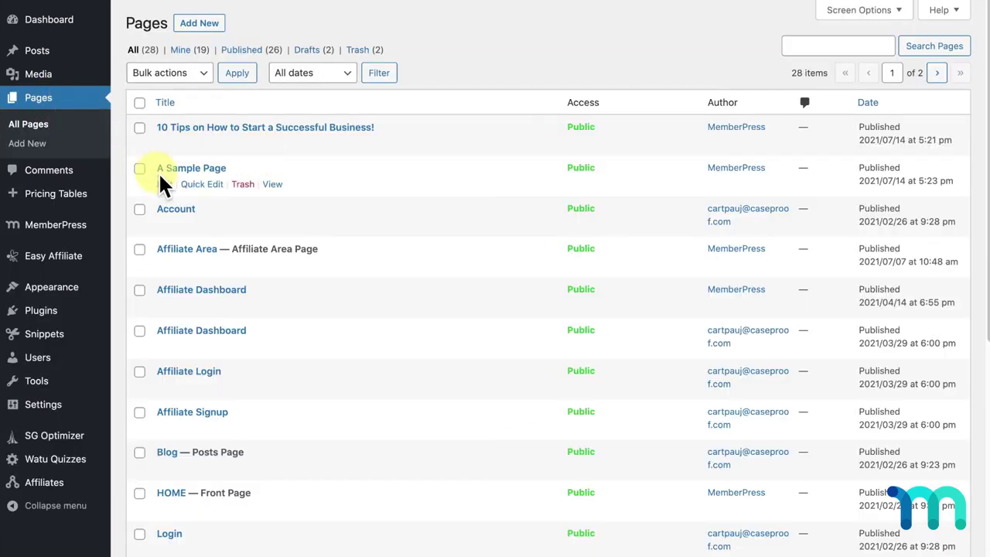
left_click(172, 213)
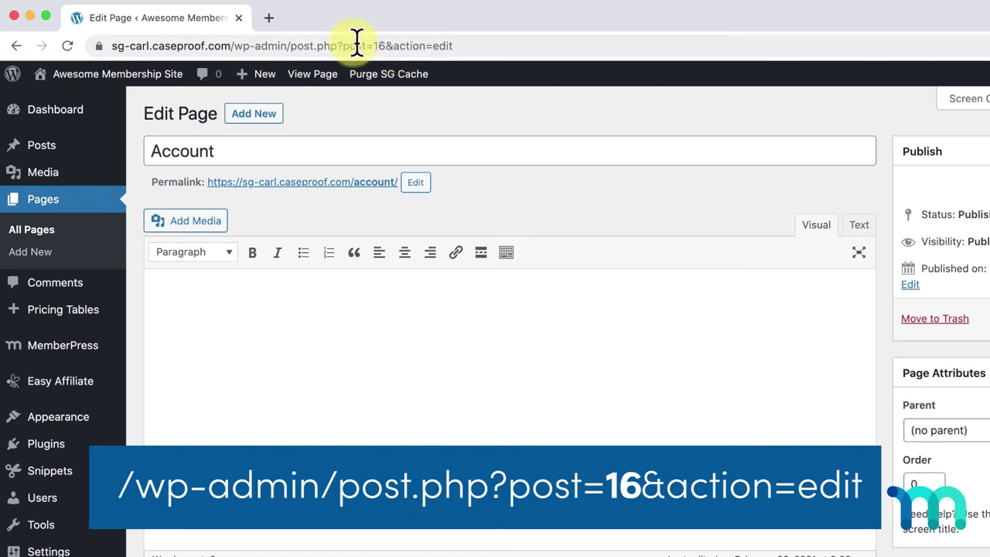
double_click(378, 46)
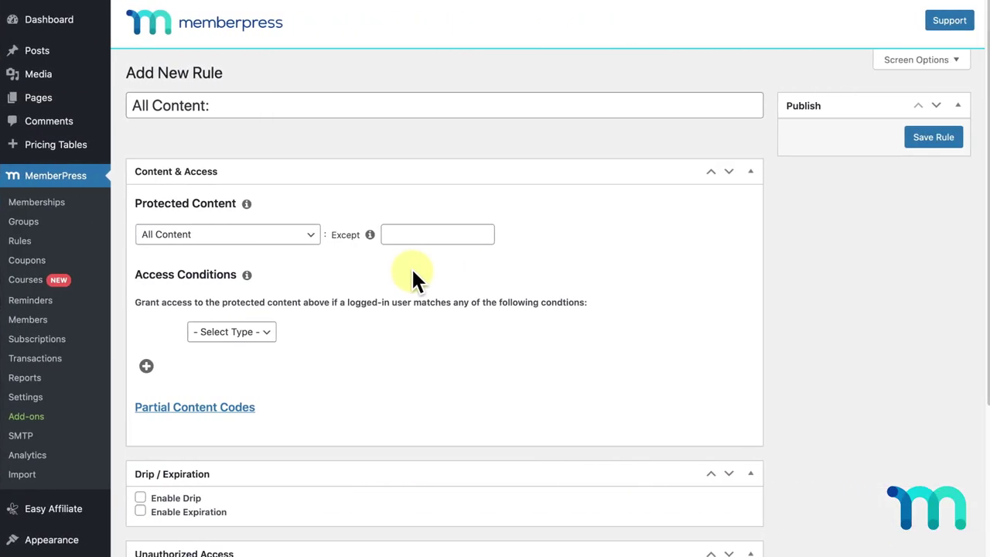
left_click(420, 234)
type("16")
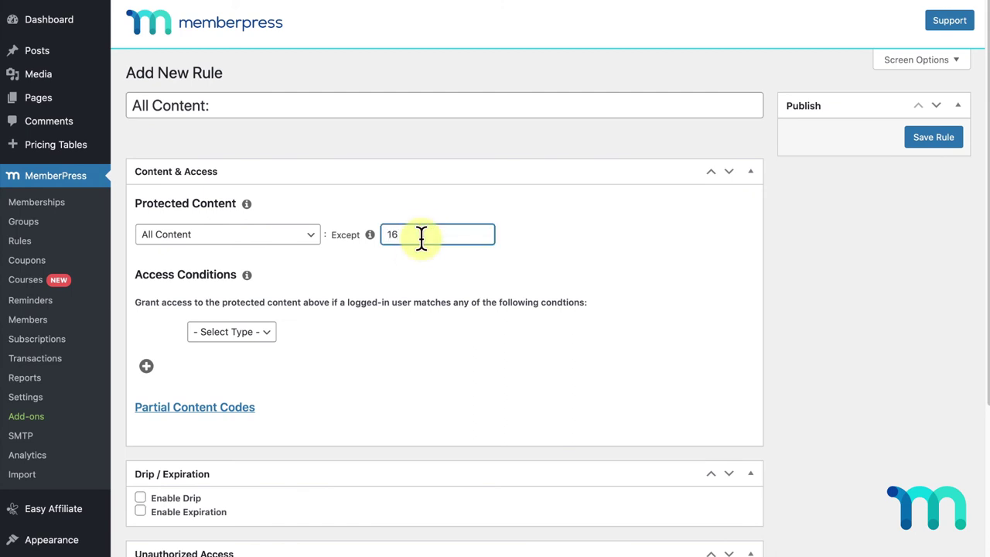
type(", 12, 13")
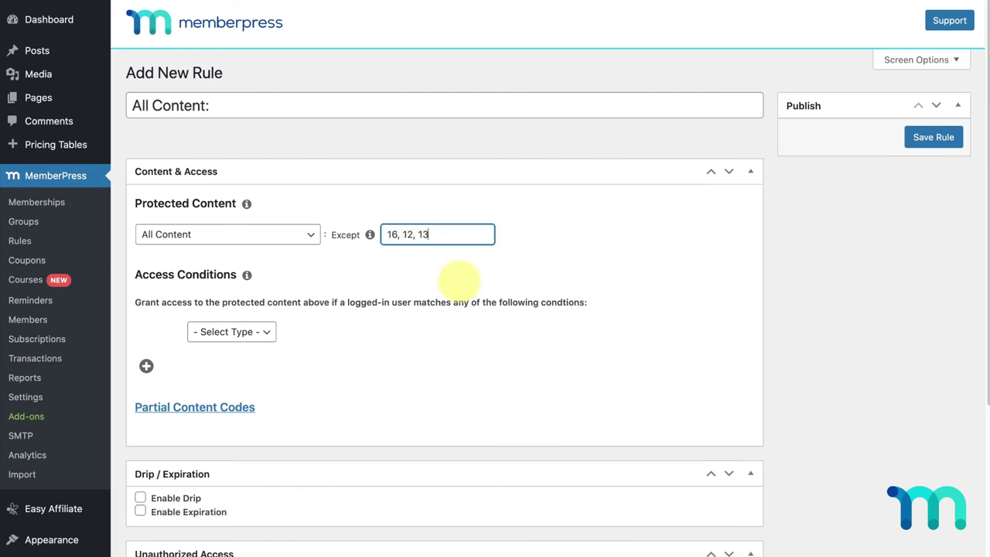
left_click(460, 284)
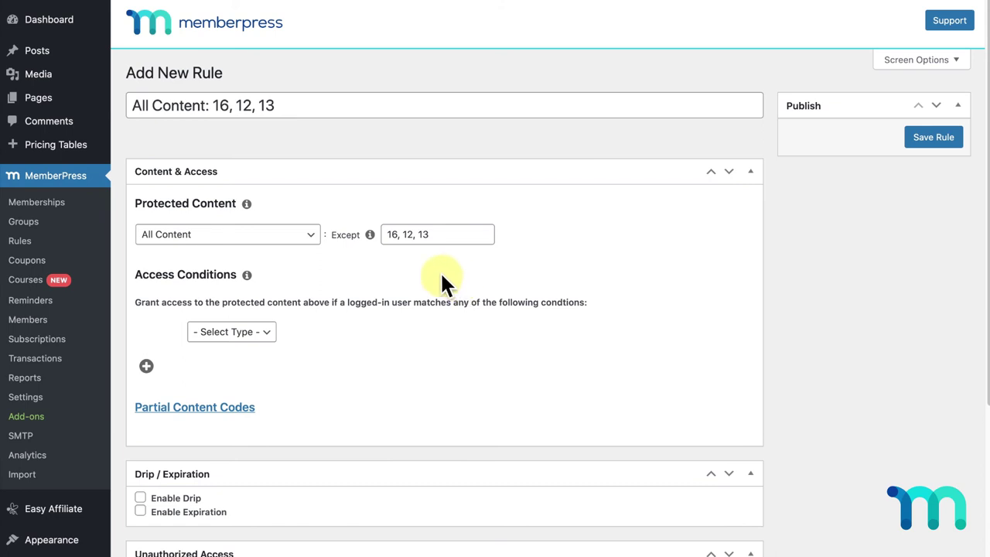
Step: Switch protection to All Content Categorized and check the first post's categories in All Posts
left_click(313, 240)
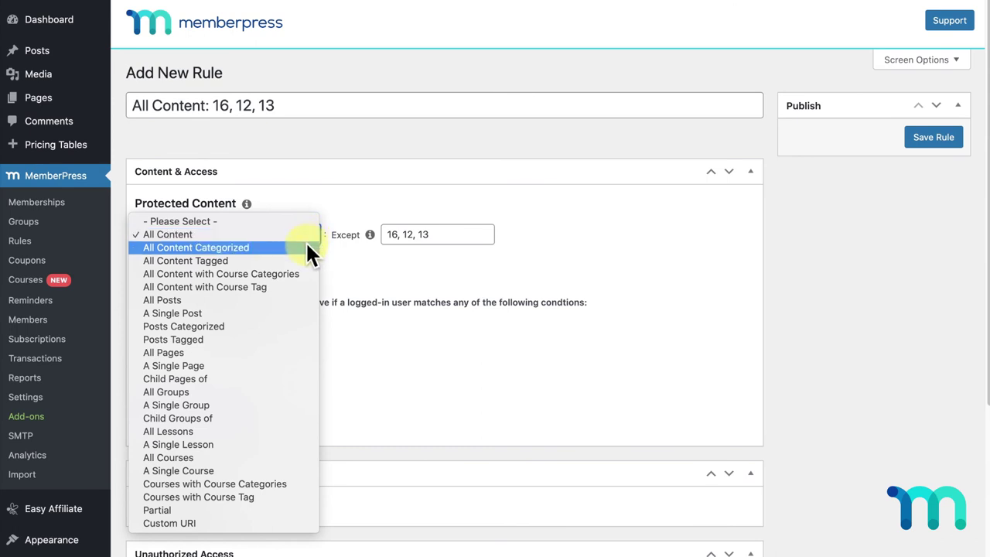
left_click(306, 248)
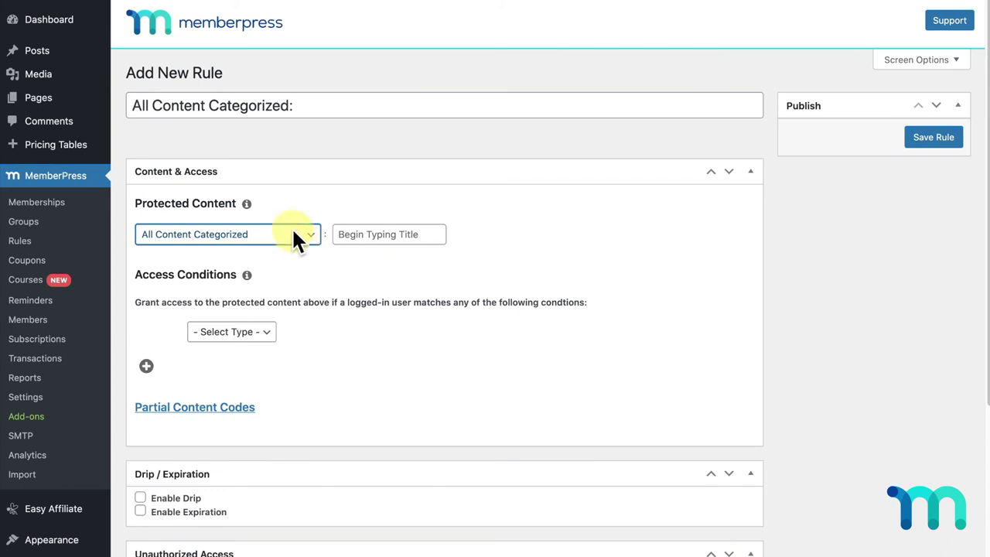
left_click(48, 48)
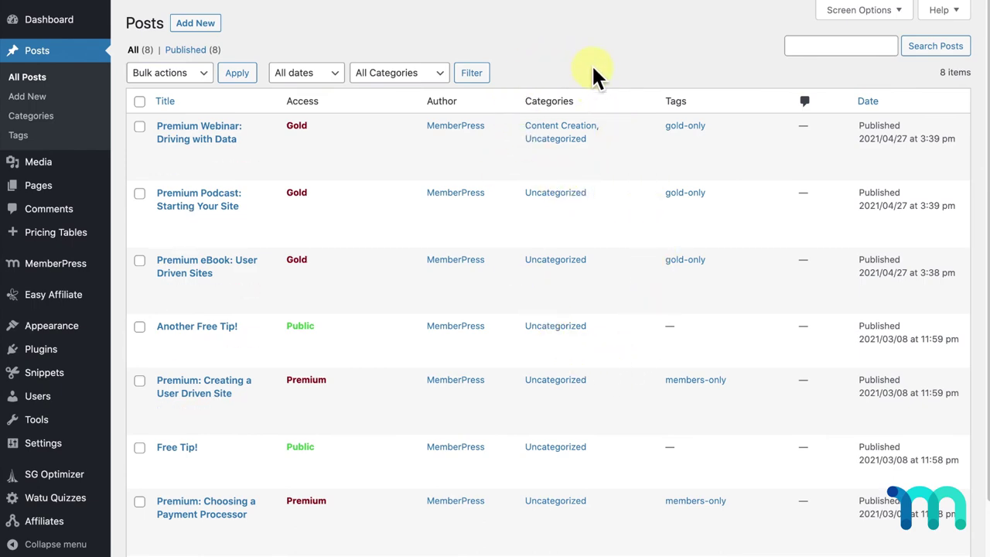
left_click(180, 141)
scroll(983, 136, "down", 3)
scroll(984, 135, "down", 5)
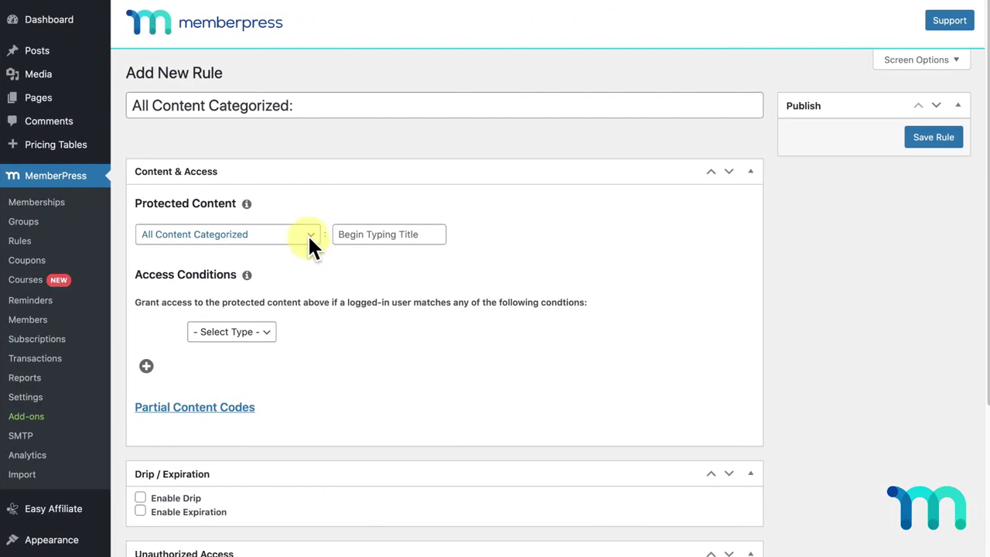
Step: Protect All Content Tagged with the gold-only tag
left_click(308, 235)
left_click(306, 240)
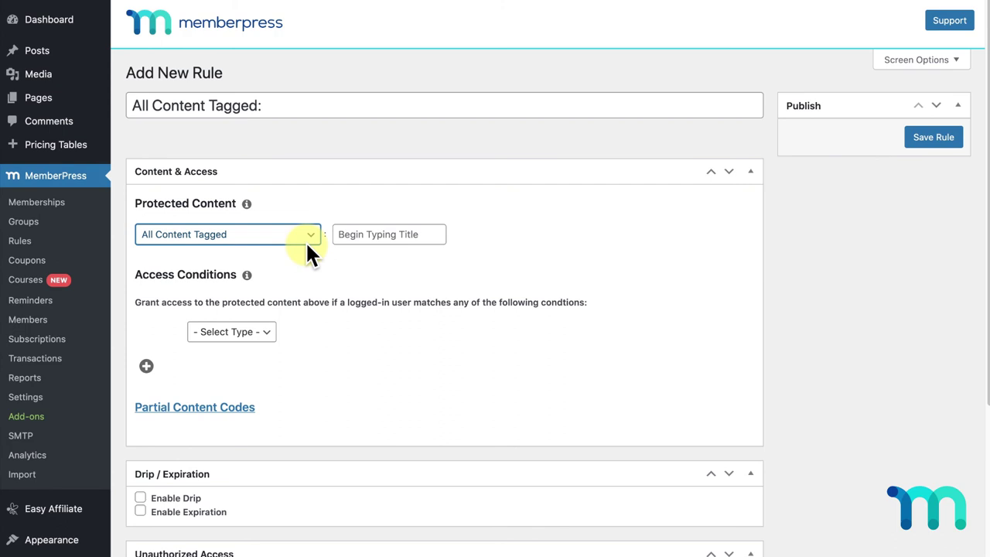
left_click(375, 235)
type("gol")
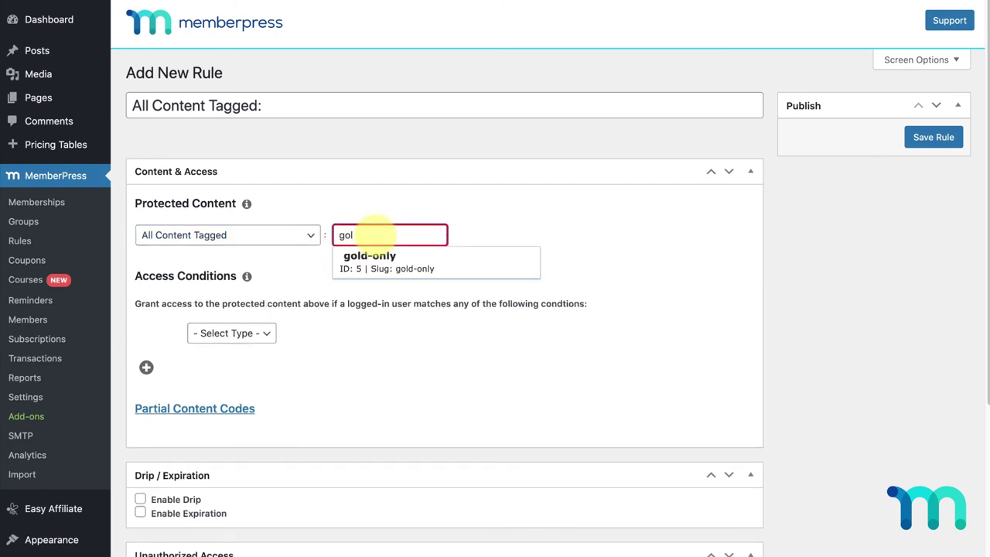
left_click(410, 257)
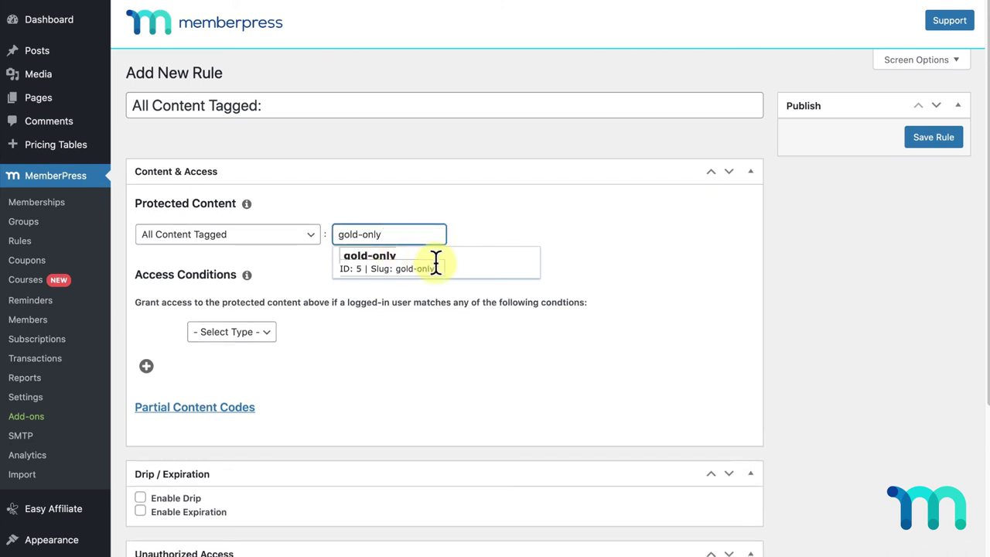
left_click(436, 263)
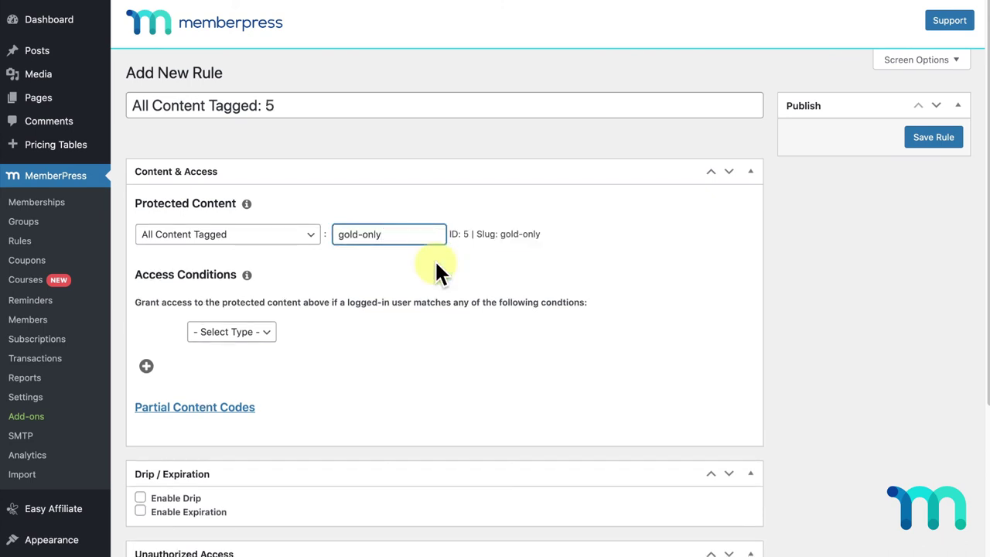
left_click(307, 238)
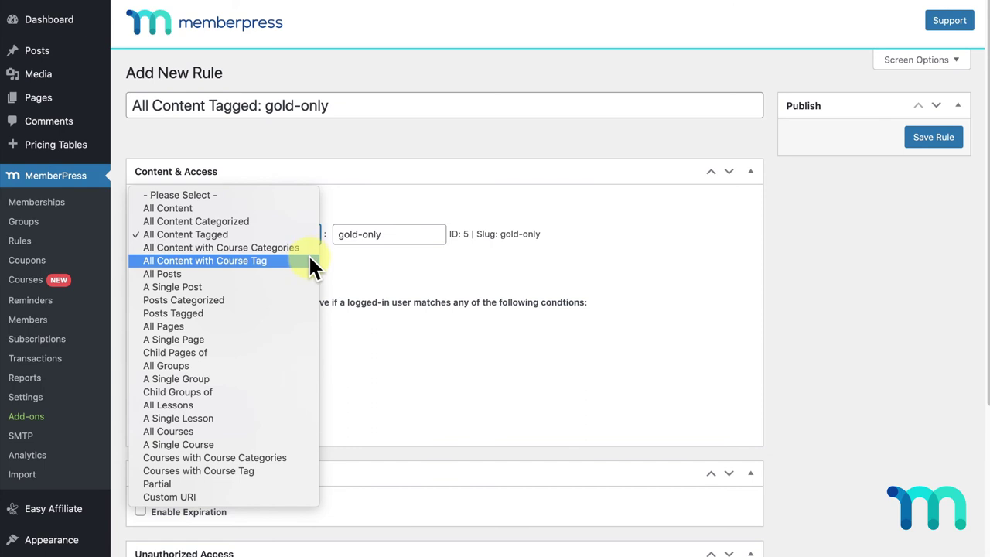
Step: Switch the rule to All Content with Course Tag and open the Food Photography course
left_click(309, 260)
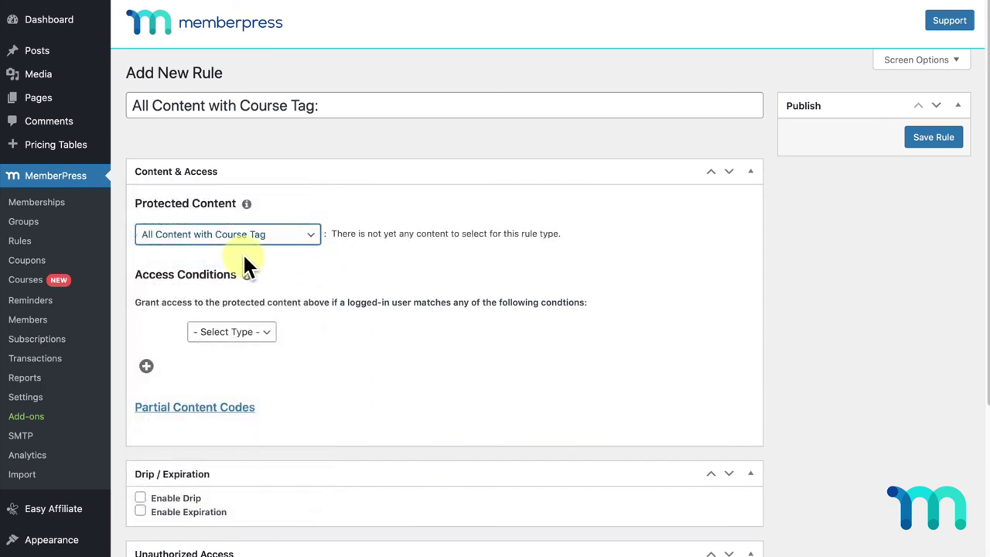
left_click(27, 280)
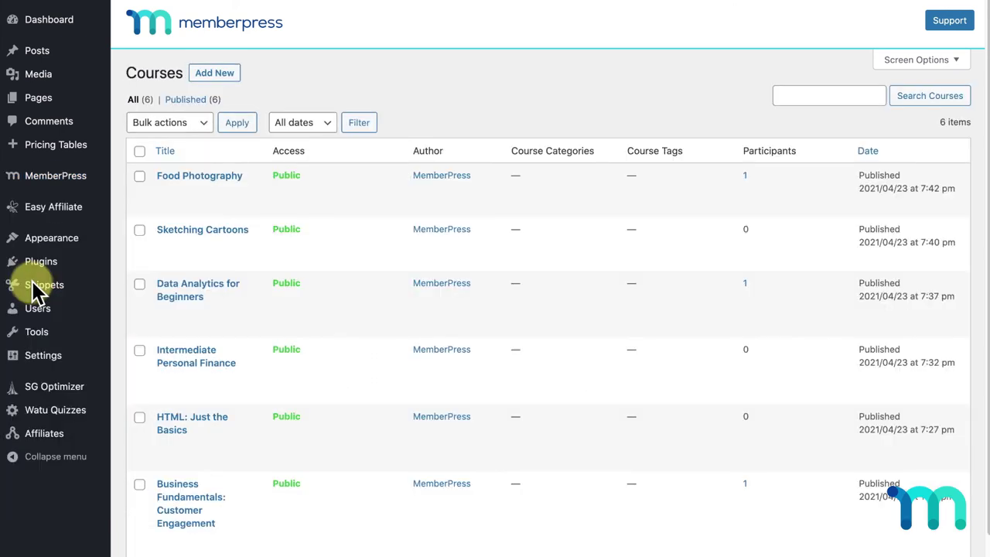
left_click(169, 175)
Step: Add 'beginner' as both a course category and a course tag on Food Photography
left_click_drag(983, 126, 979, 237)
left_click(955, 239)
type("beginner")
key("Return")
left_click(873, 349)
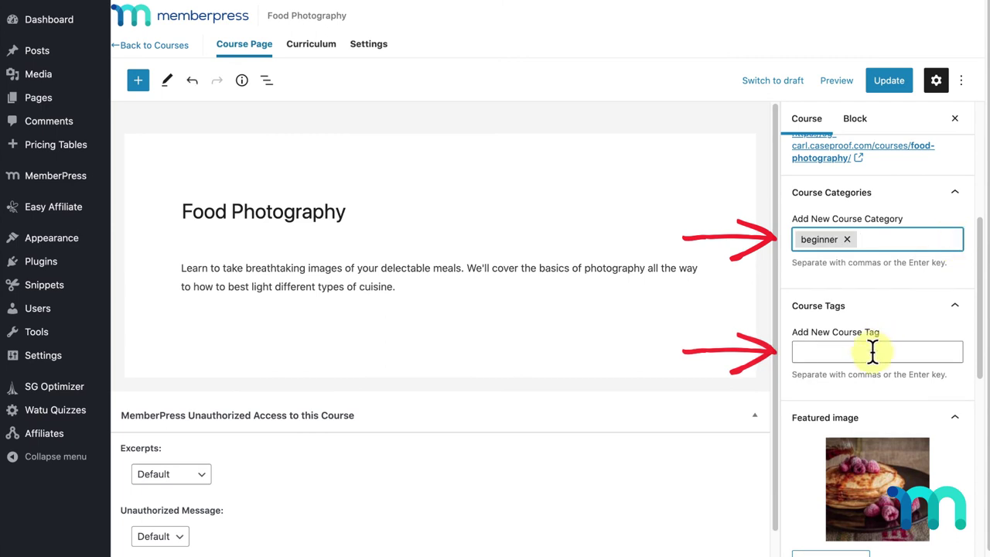
type("beginner")
key("Return")
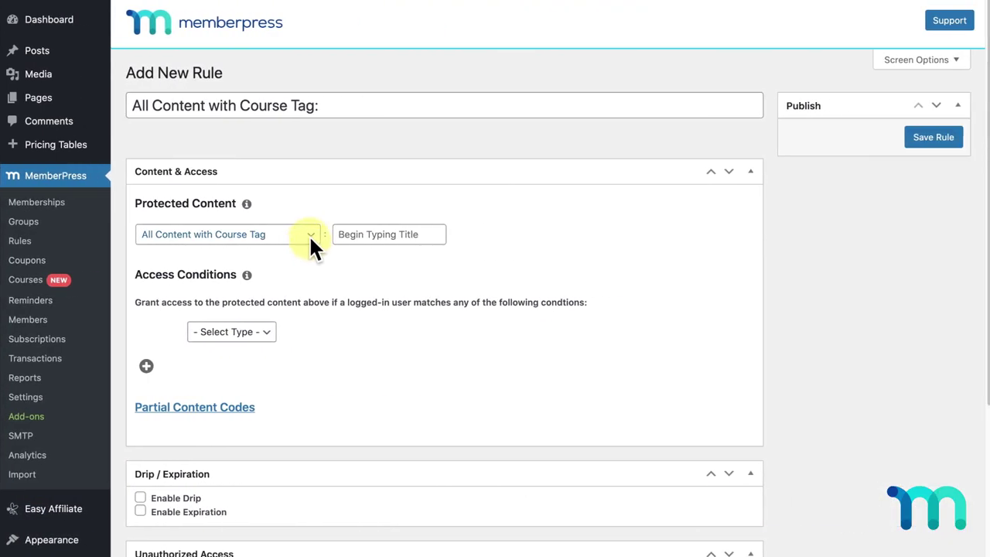
left_click(489, 237)
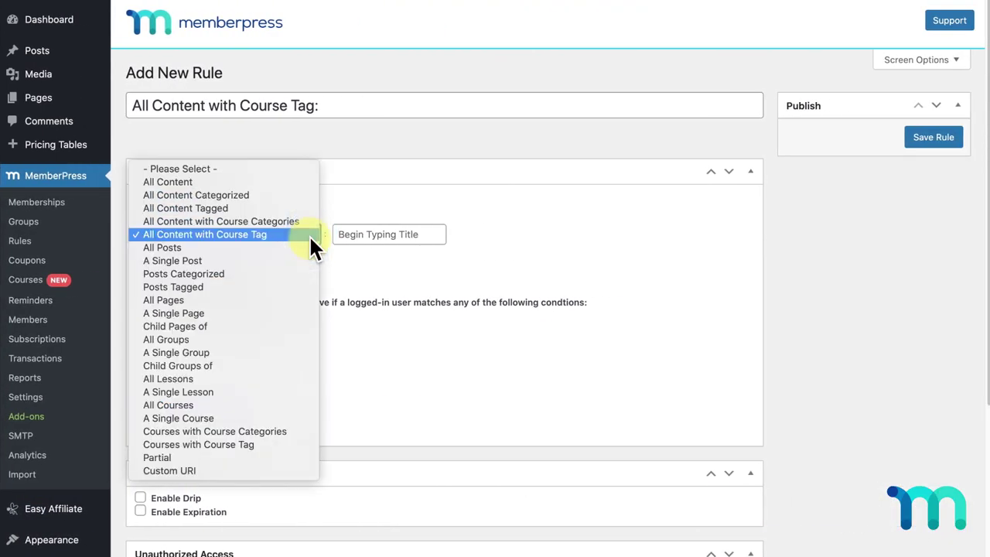
Step: Protect All Posts, then the post 'Premium: Choosing a Payment Processor', then Posts Tagged
left_click(307, 246)
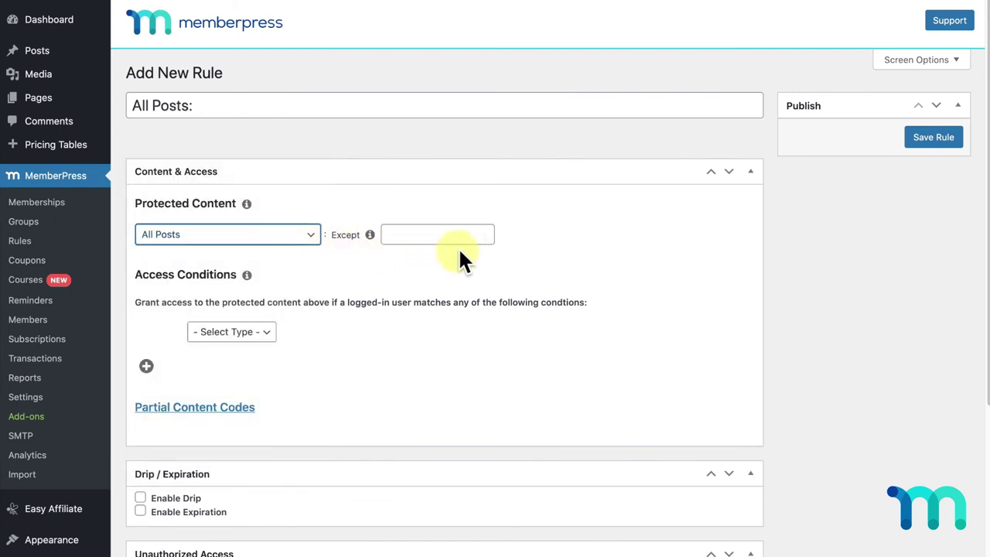
left_click(311, 234)
left_click(308, 242)
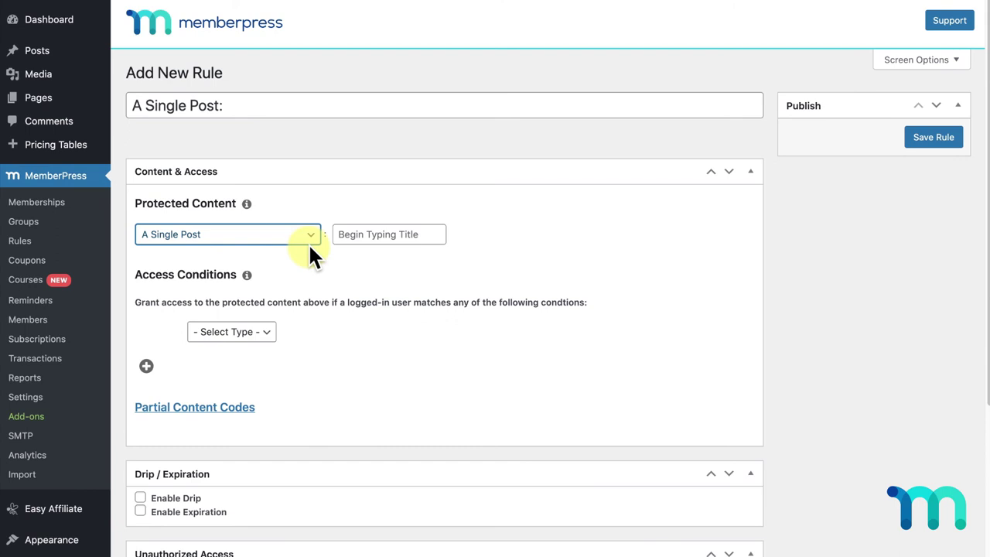
left_click(363, 234)
type("pre")
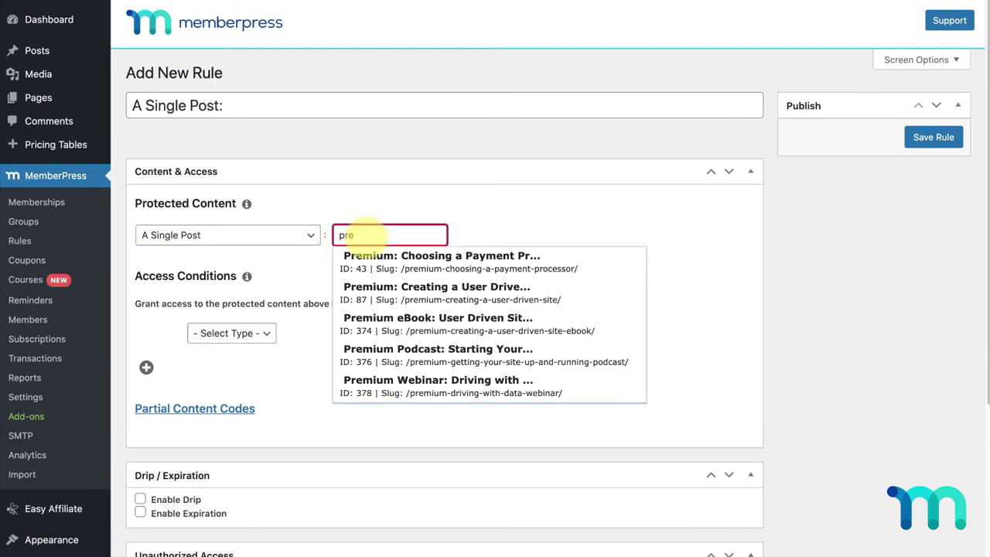
left_click(474, 258)
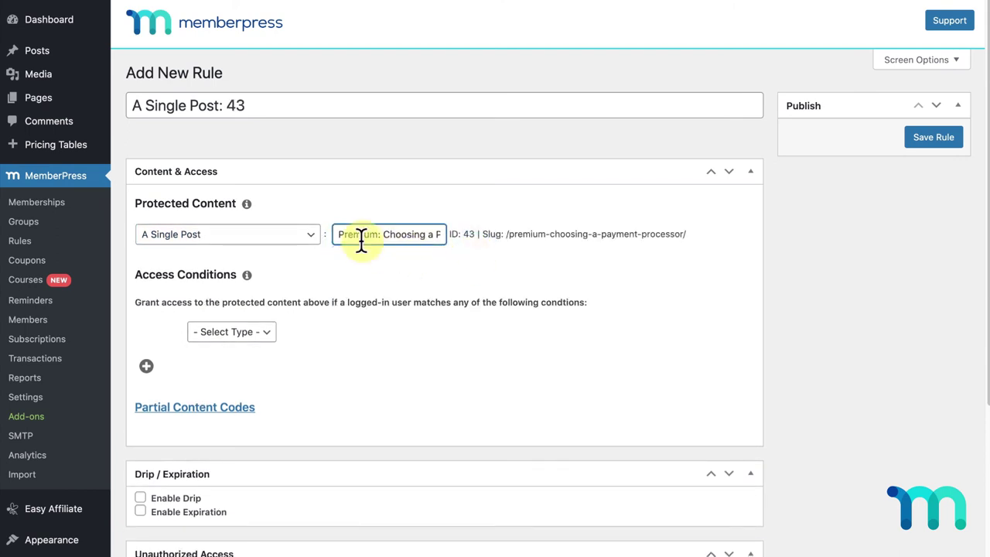
left_click(312, 234)
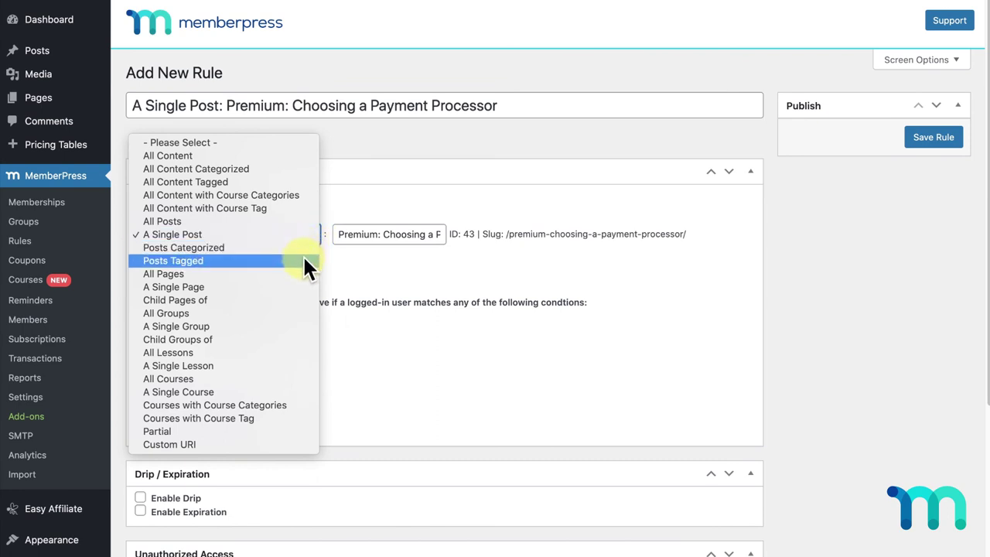
left_click(304, 260)
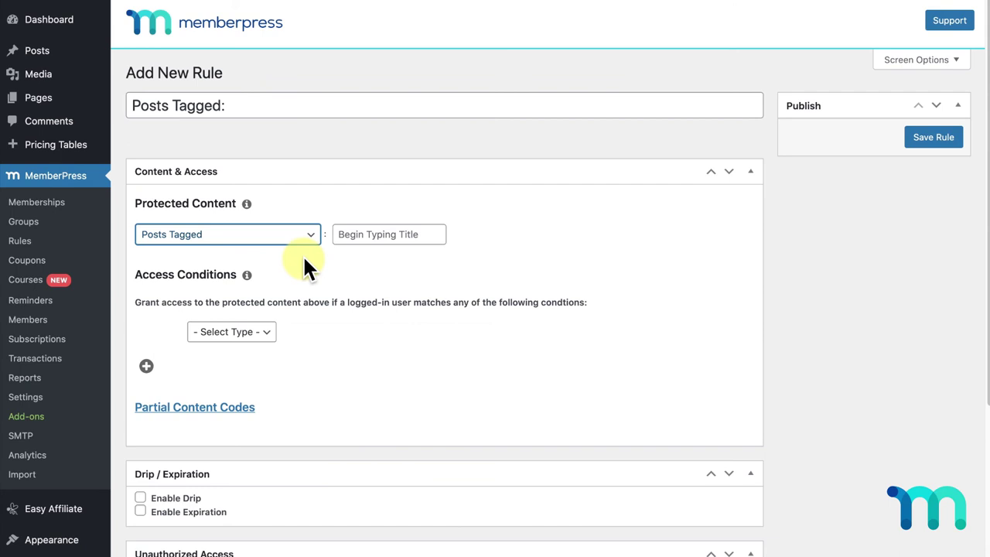
Step: Change the protected content type from Posts Tagged to Child Pages of
left_click(310, 234)
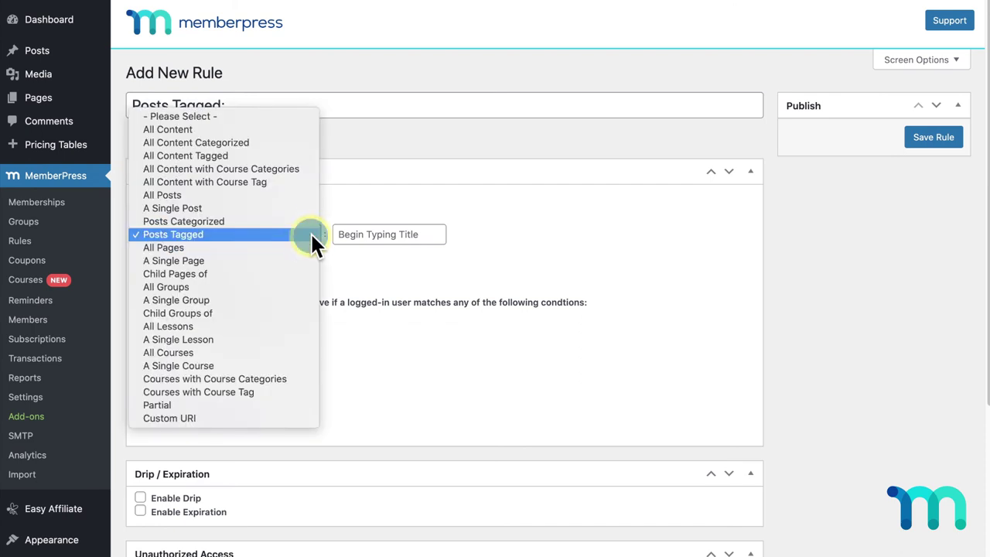
left_click(306, 275)
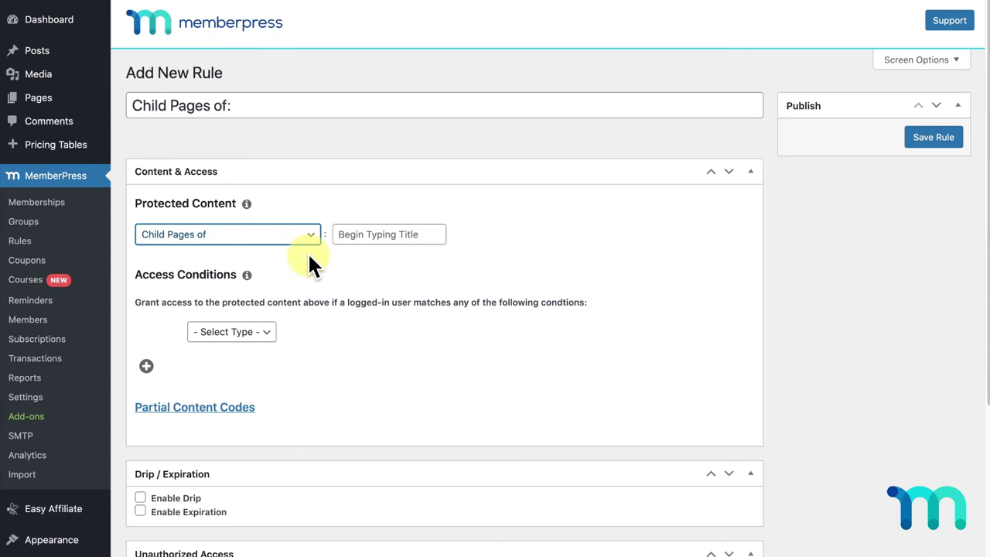
scroll(308, 252, "down", 2)
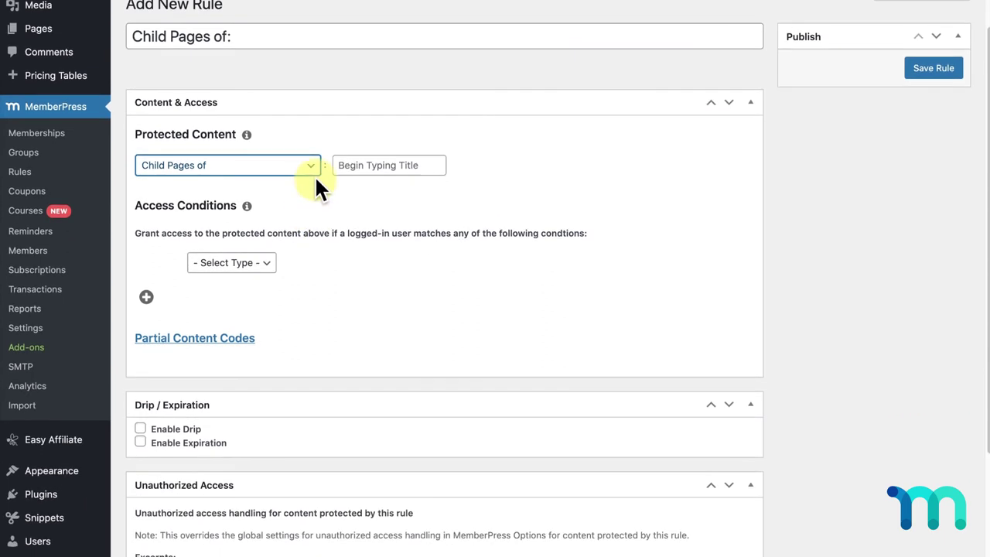
left_click(311, 166)
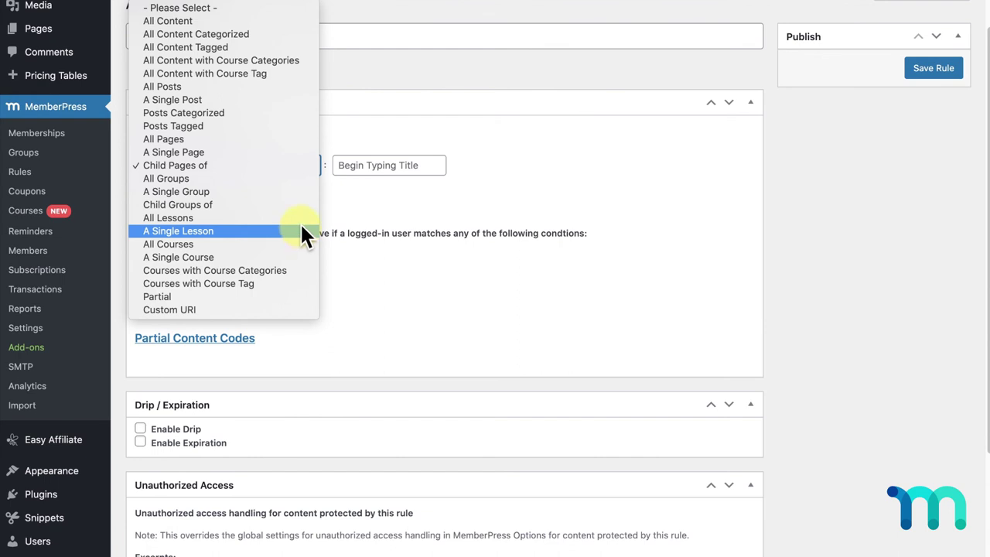
Step: Protect All Lessons, then the single lesson Framing, then Courses with Course Tag
left_click(301, 217)
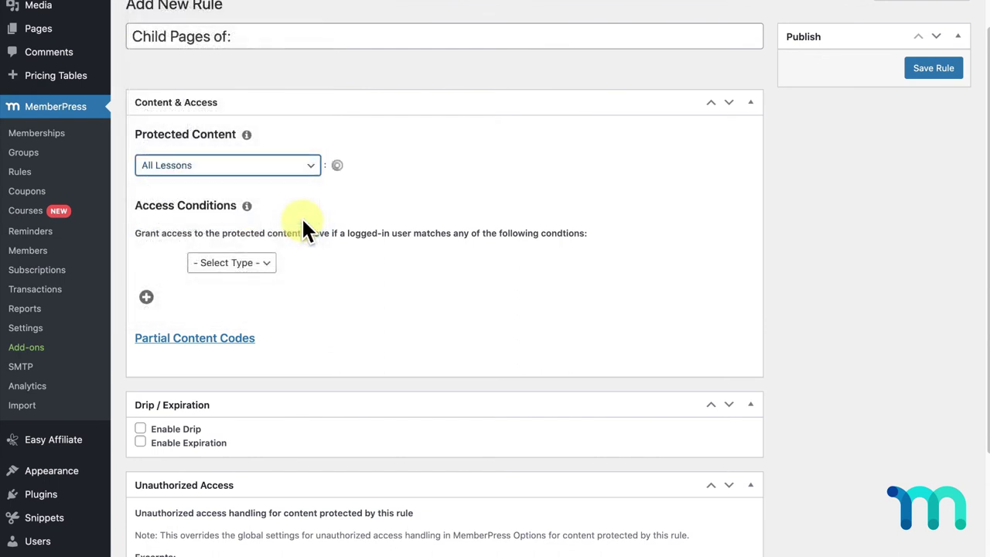
left_click(303, 164)
left_click(301, 172)
left_click(402, 166)
type("fra")
left_click(409, 185)
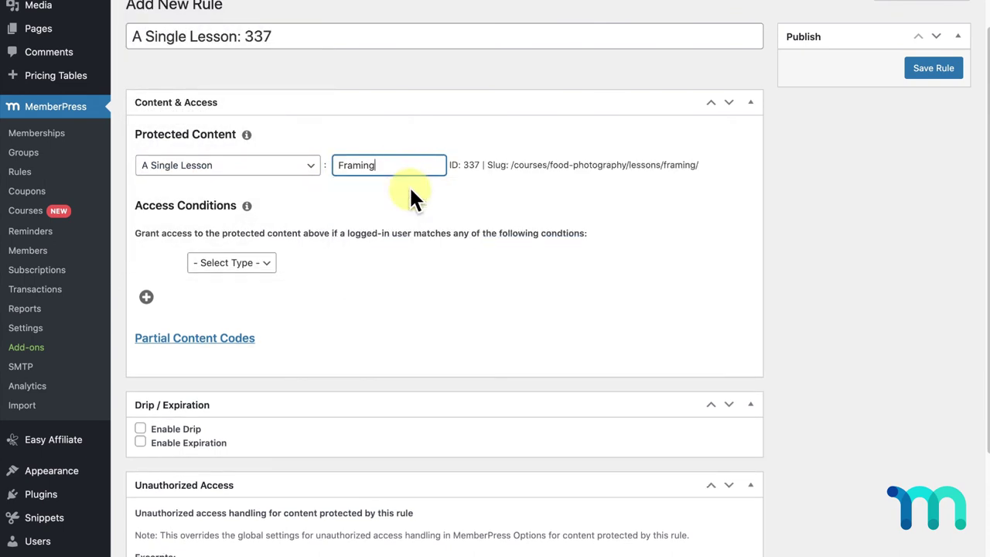
left_click(309, 165)
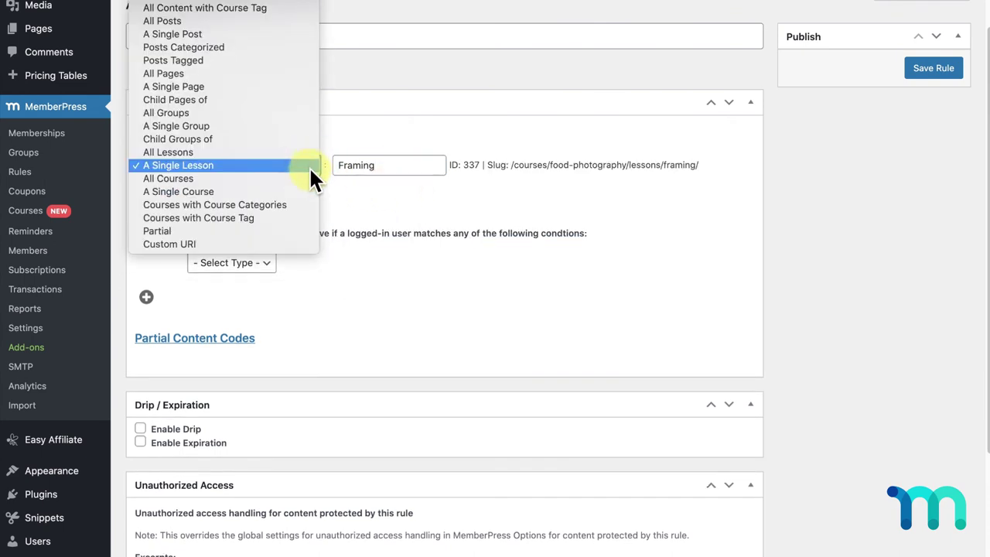
left_click(300, 217)
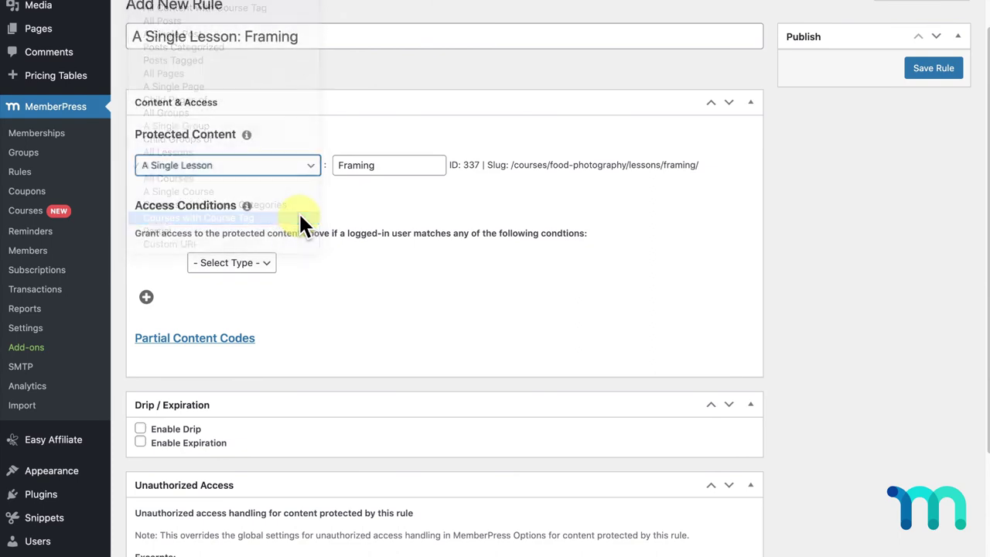
left_click(25, 210)
left_click(217, 176)
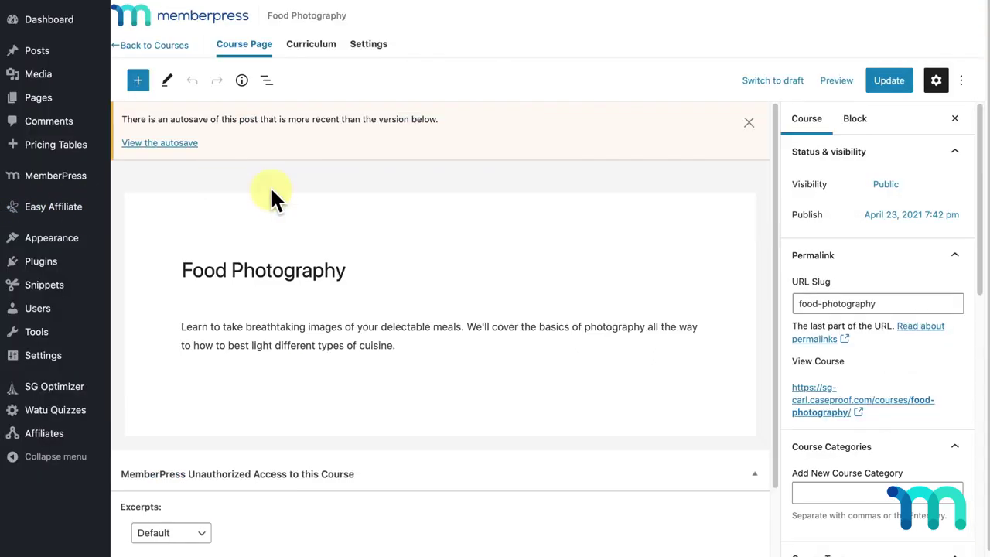
scroll(921, 340, "down", 4)
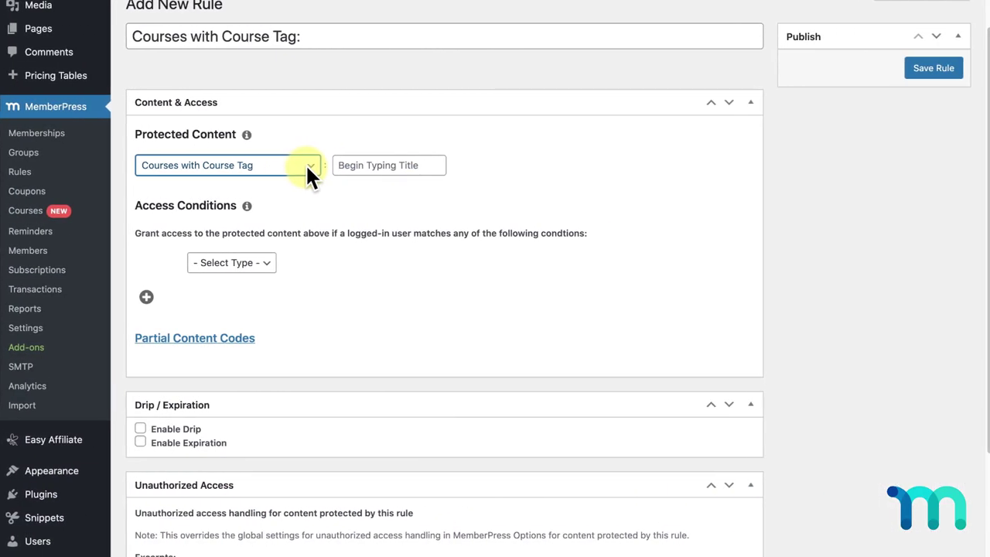
left_click(255, 164)
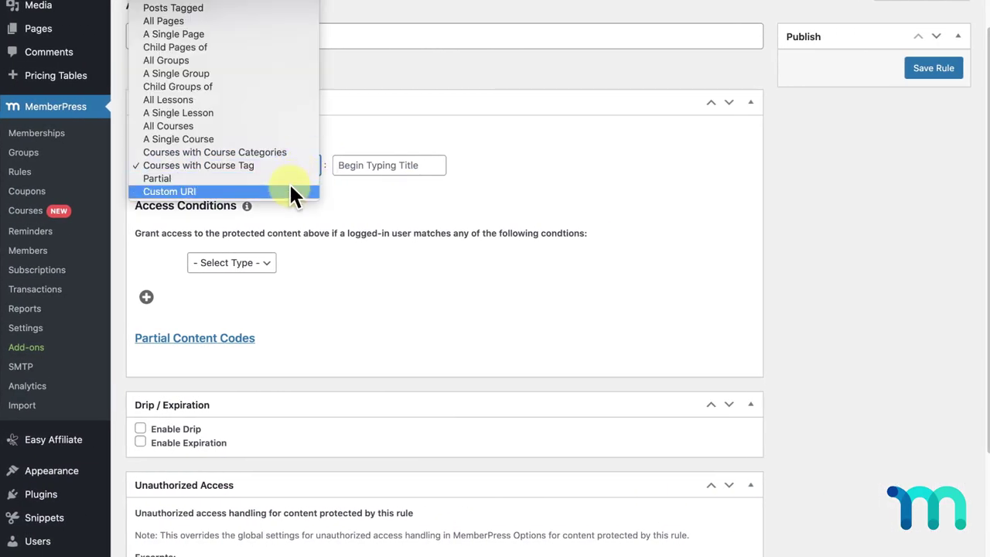
left_click(345, 204)
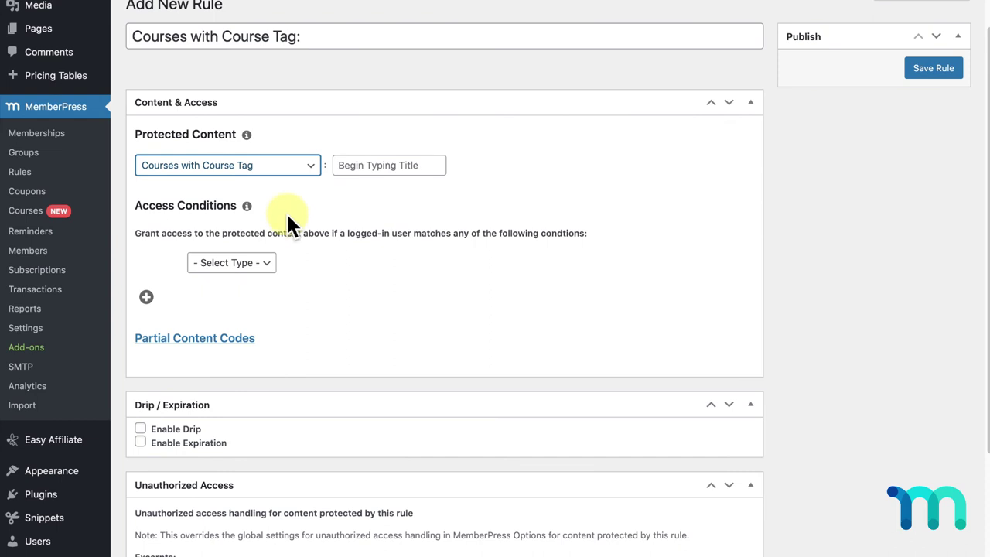
left_click(270, 262)
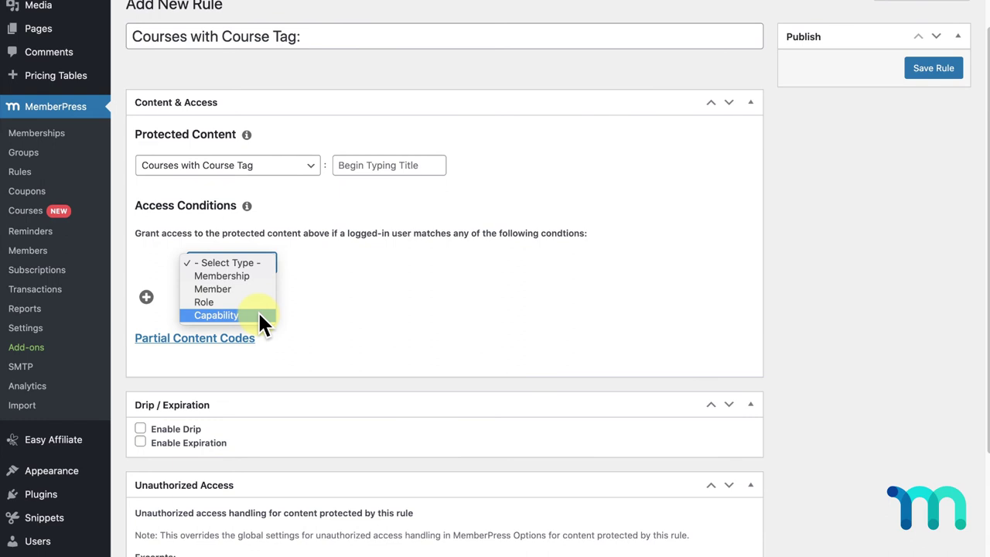
left_click(316, 248)
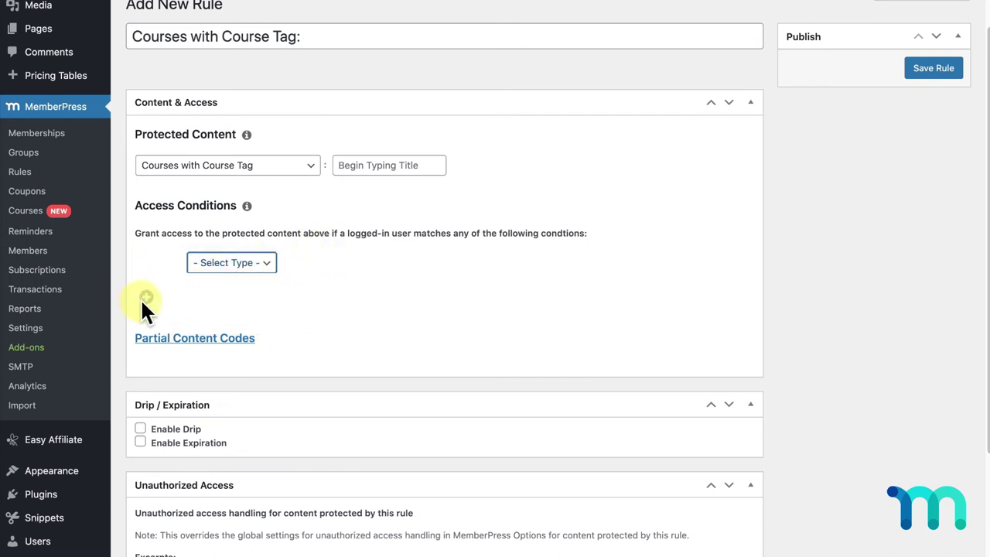
Step: Set the rule's protected content to the single page A Sample Page
left_click(306, 164)
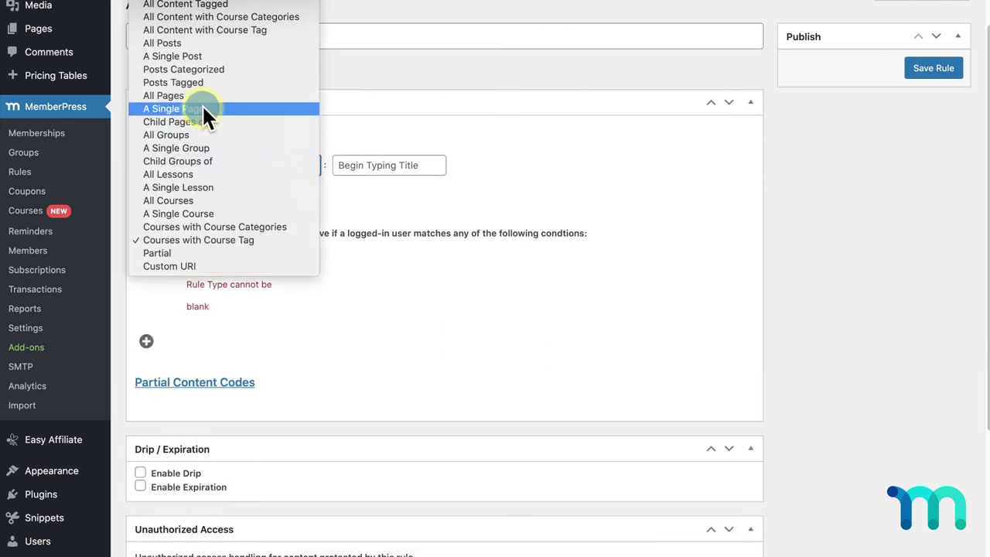
left_click(202, 108)
left_click(381, 172)
type("sam")
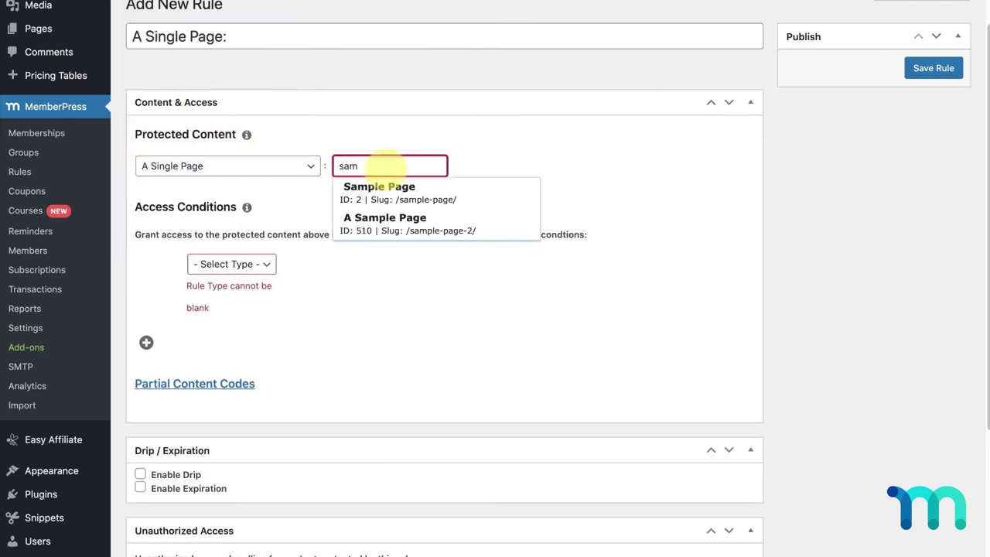
left_click(451, 216)
Step: Grant access to Gold members OR the specific test member, then save the rule
left_click(249, 264)
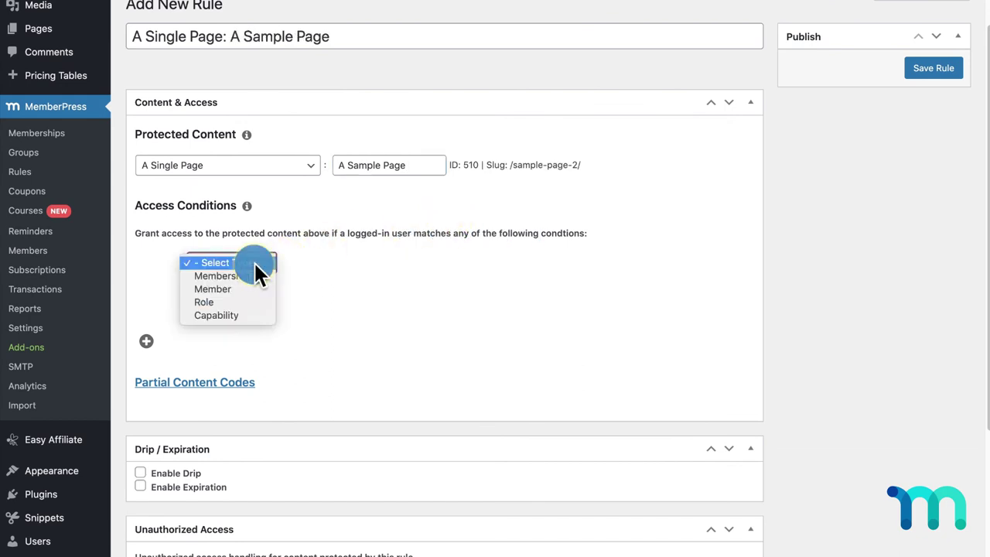
left_click(224, 274)
left_click(439, 261)
left_click(406, 337)
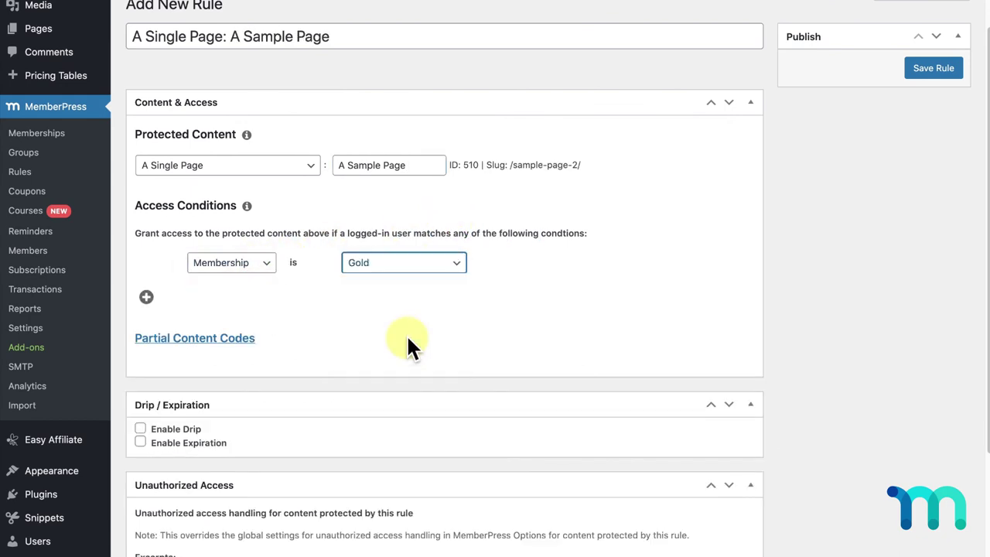
left_click(146, 296)
left_click(256, 283)
left_click(252, 309)
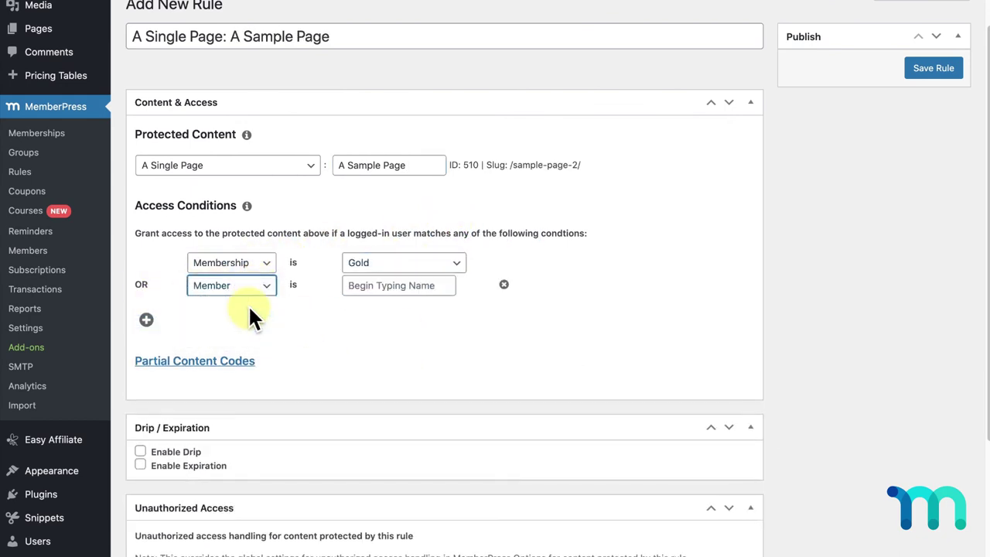
left_click(361, 285)
type("test")
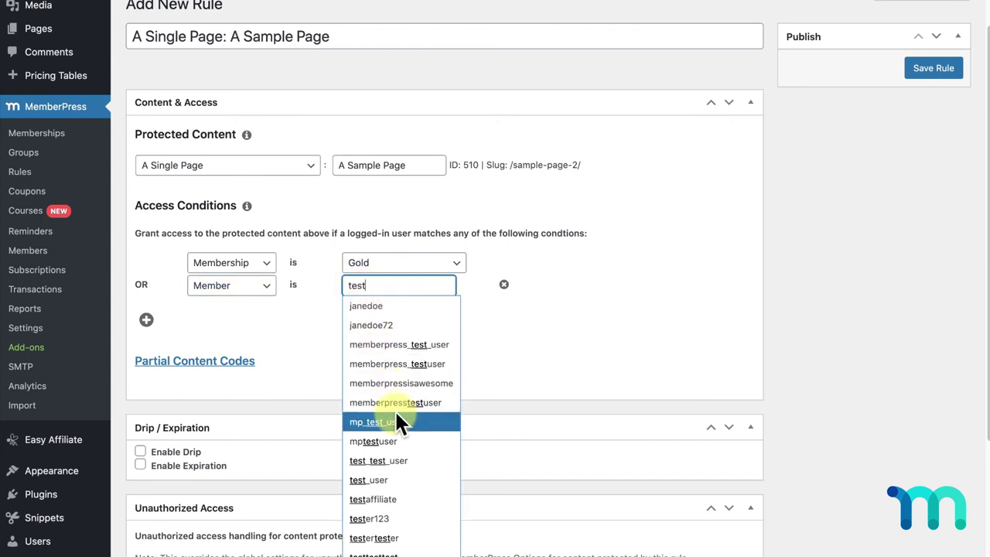
left_click(397, 415)
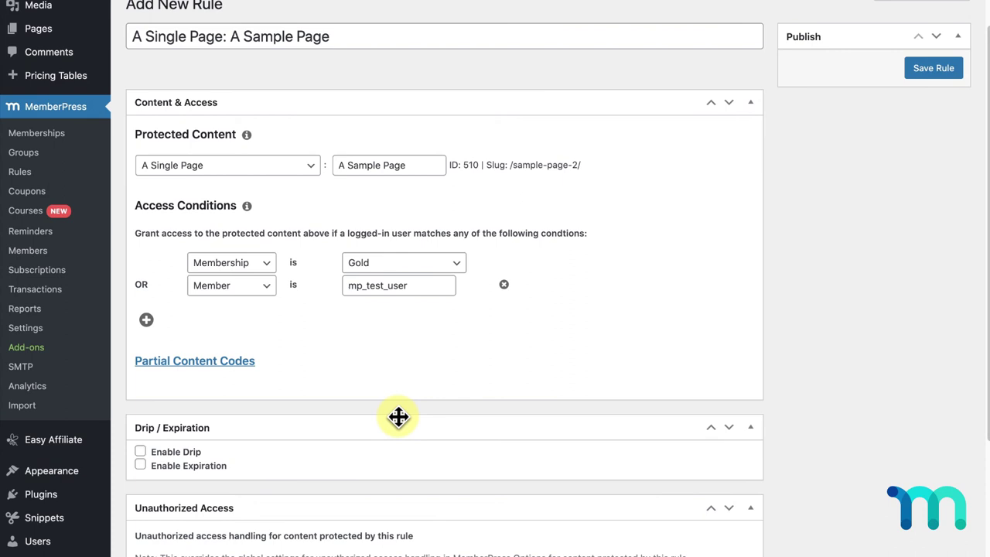
scroll(399, 417, "up", 2)
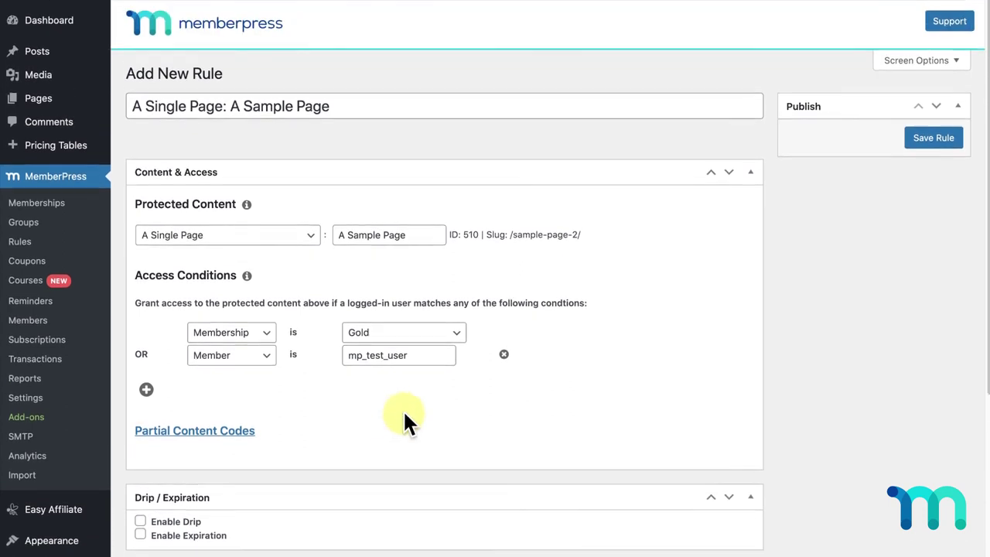
left_click(919, 133)
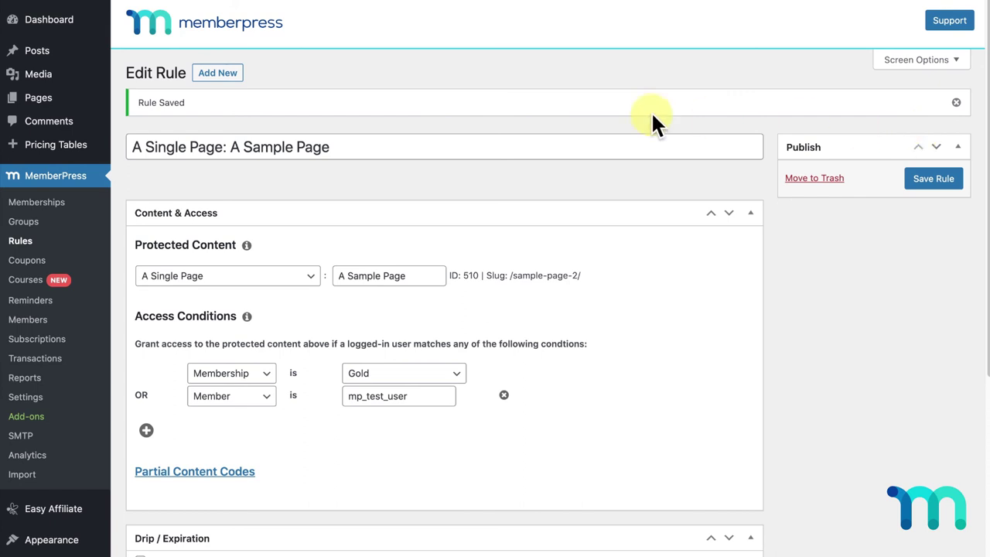
Step: Start a new rule and set its protected content to Custom URI, then to Partial
left_click(236, 73)
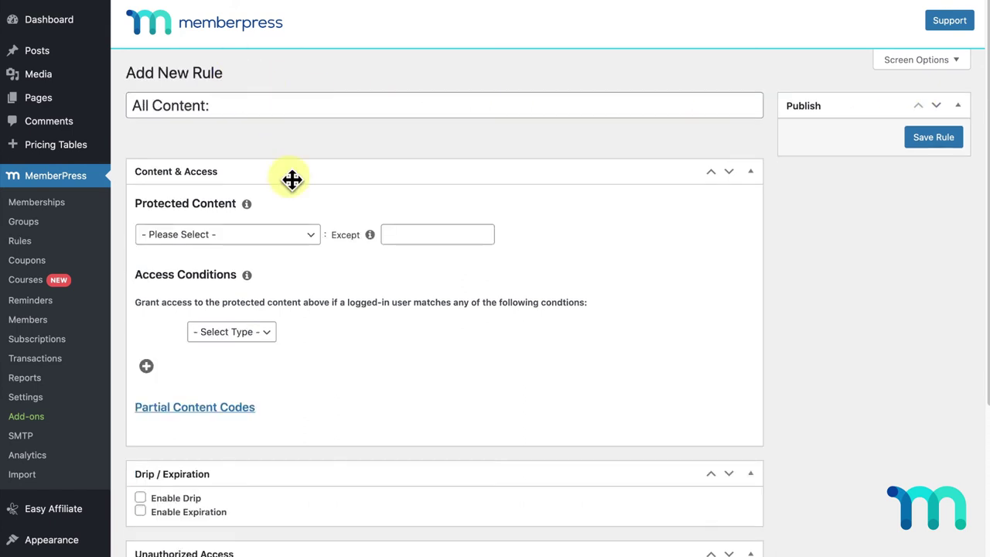
left_click(313, 225)
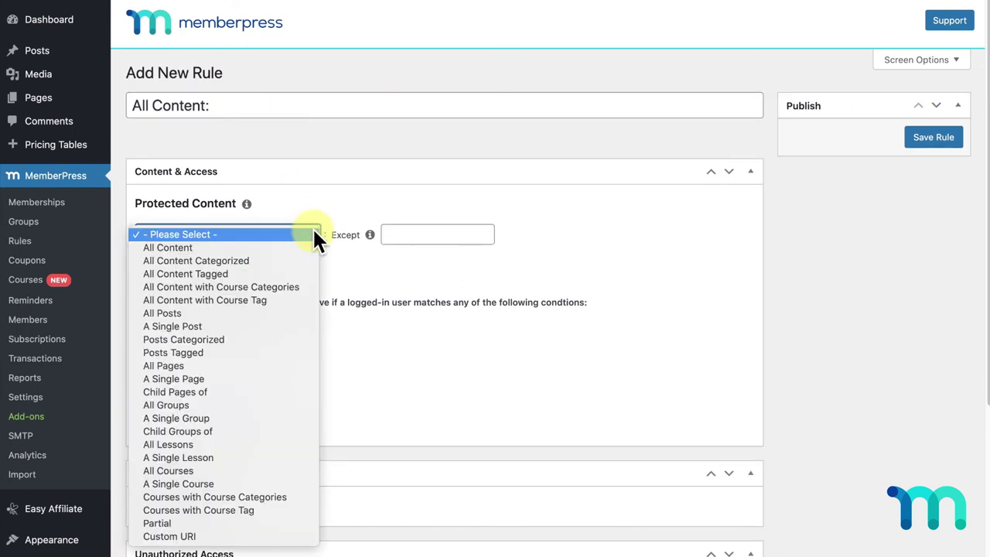
left_click(291, 536)
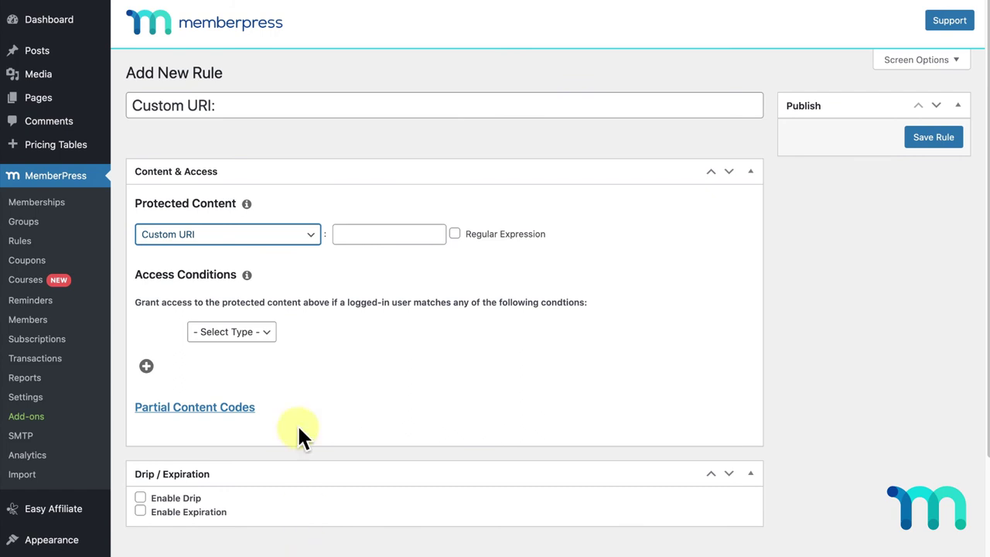
left_click(315, 228)
left_click(300, 219)
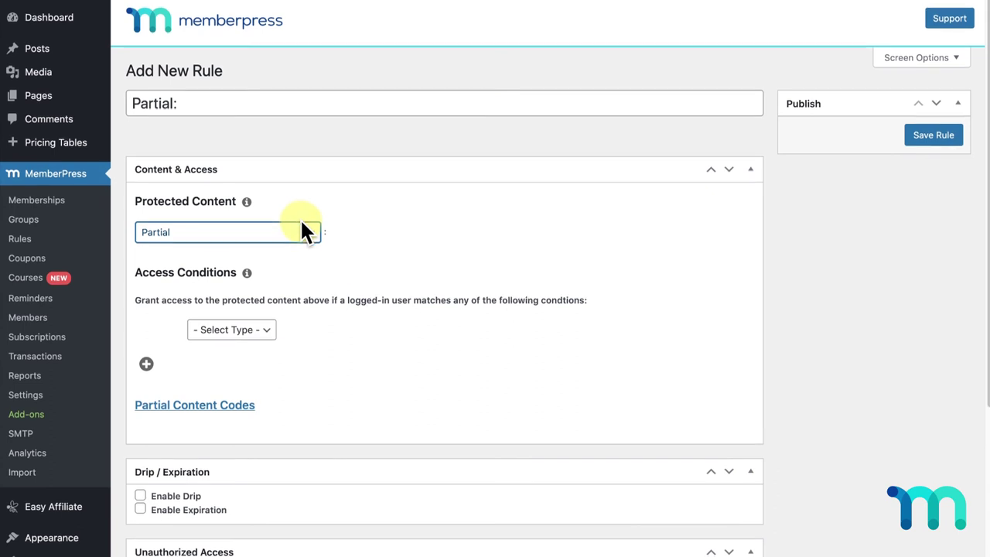
Step: Make Gold membership the access condition for the Partial rule
scroll(294, 232, "down", 2)
left_click(263, 268)
left_click(262, 281)
left_click(402, 268)
left_click(384, 345)
Step: Reveal the Partial Content Codes, copy the mepr-show shortcode, and save the rule
left_click(249, 343)
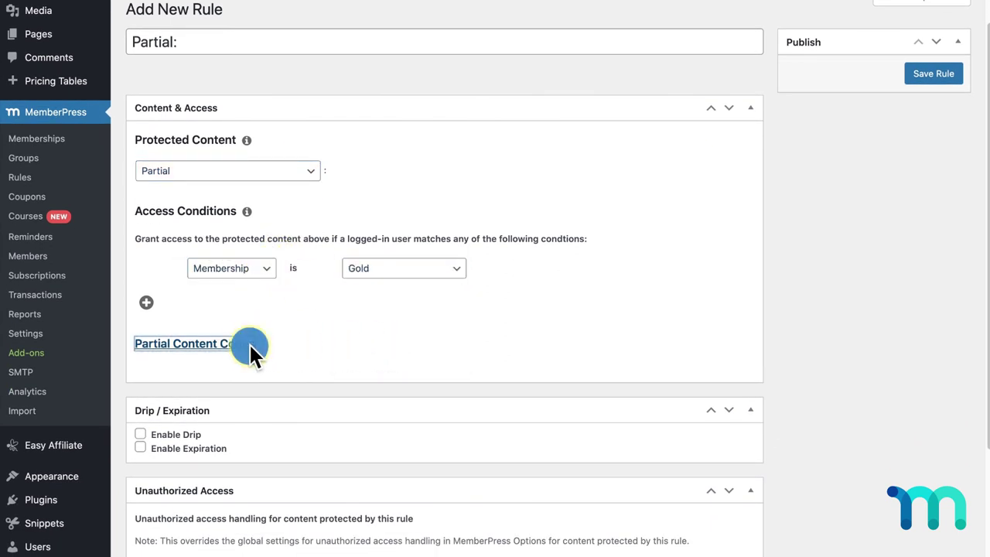
scroll(249, 342, "down", 2)
scroll(249, 346, "down", 2)
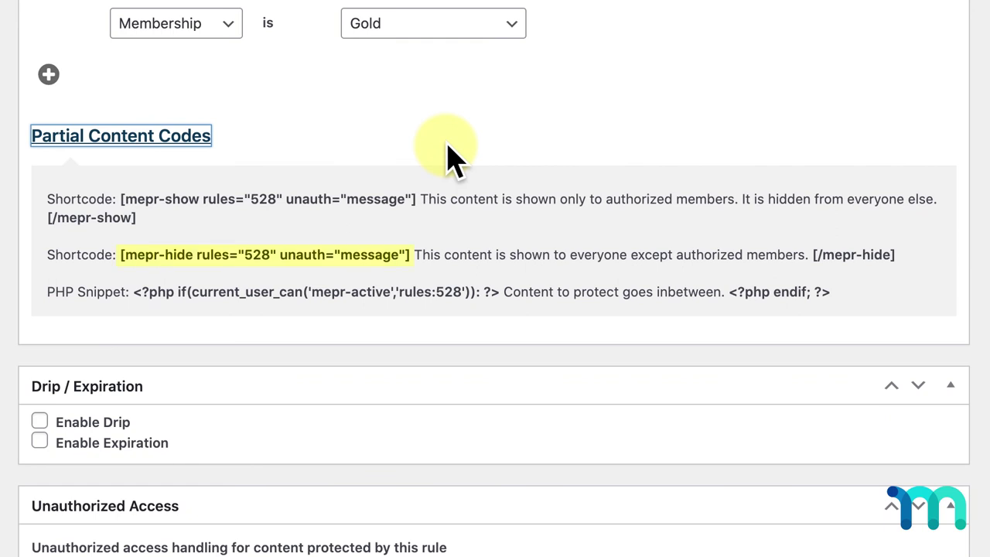
left_click(123, 193)
key("ctrl+c")
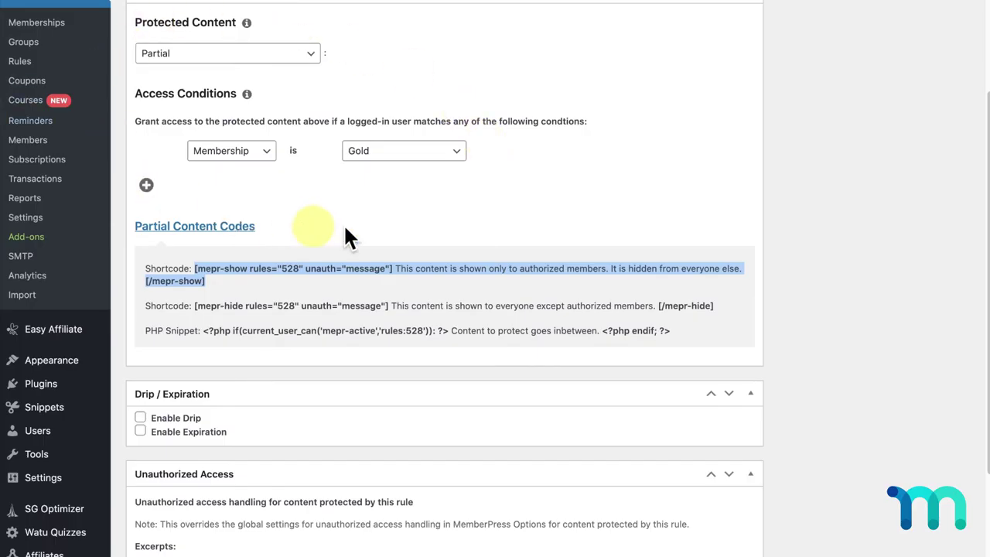
scroll(753, 209, "up", 3)
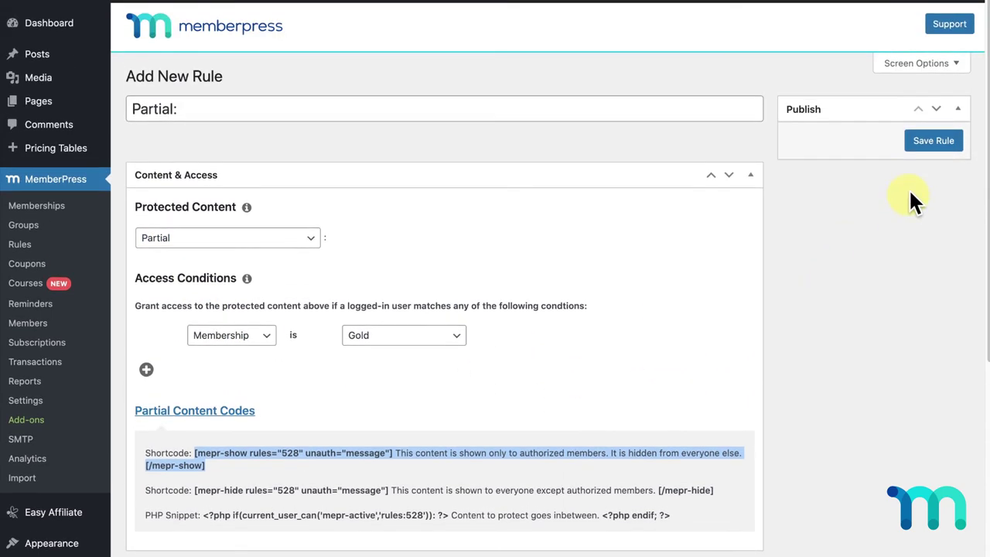
left_click(932, 136)
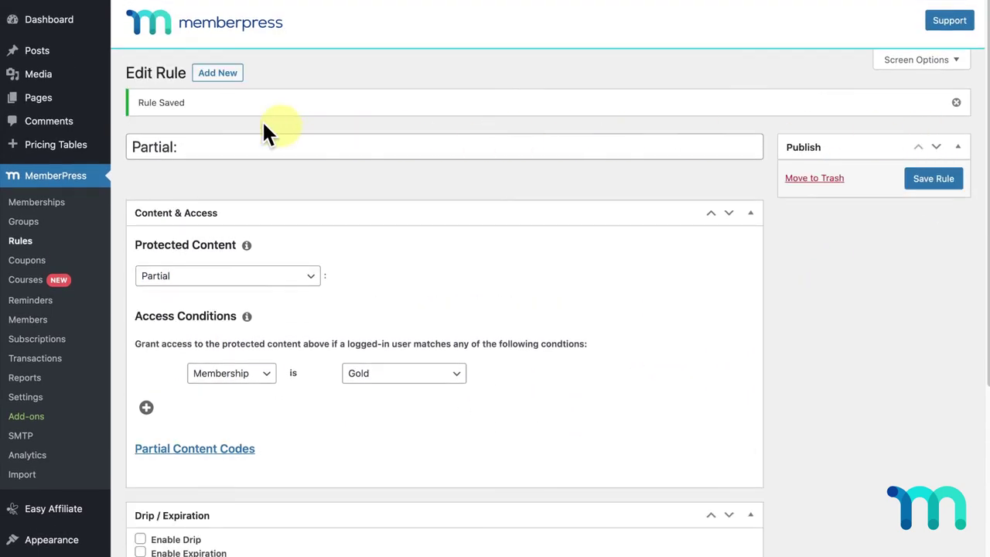
Step: Open the 10 Tips page for editing from All Pages
mouse_move(29, 96)
left_click(143, 99)
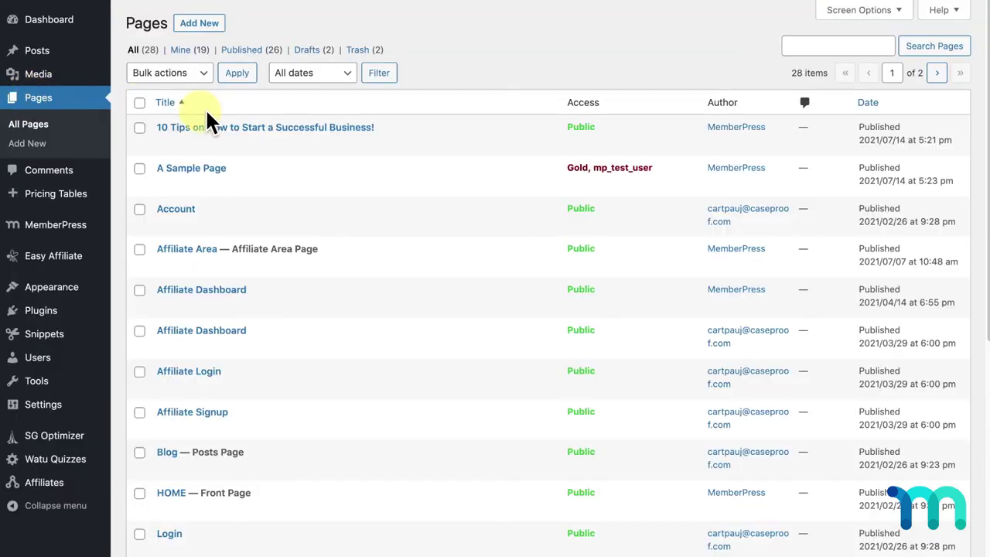
left_click(261, 123)
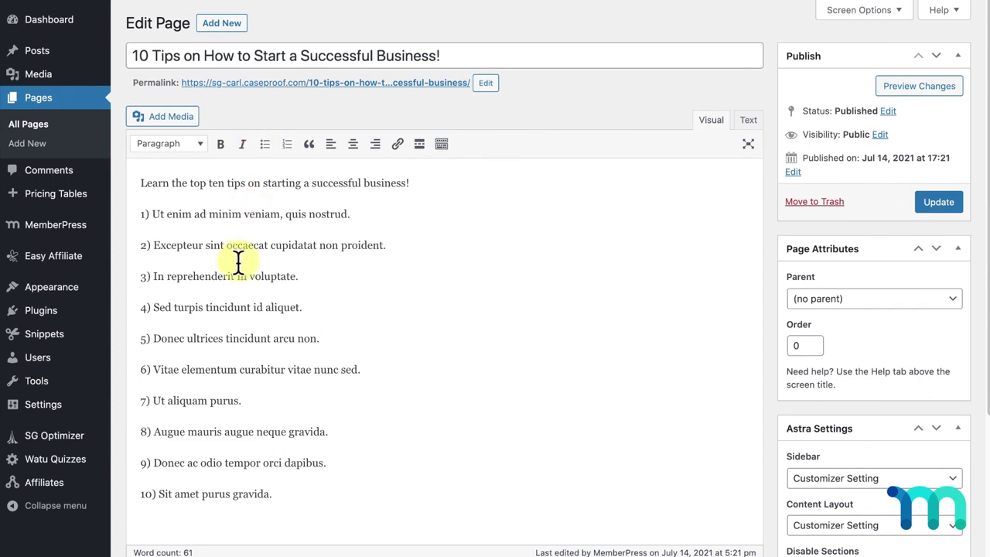
Step: Paste the mepr-show tag before item 5 and [/mepr-show] after item 10, then update
key("ctrl+v")
left_click_drag(291, 339, 400, 318)
key("ctrl+x")
key("BackSpace")
left_click(289, 492)
key("Return")
key("ctrl+v")
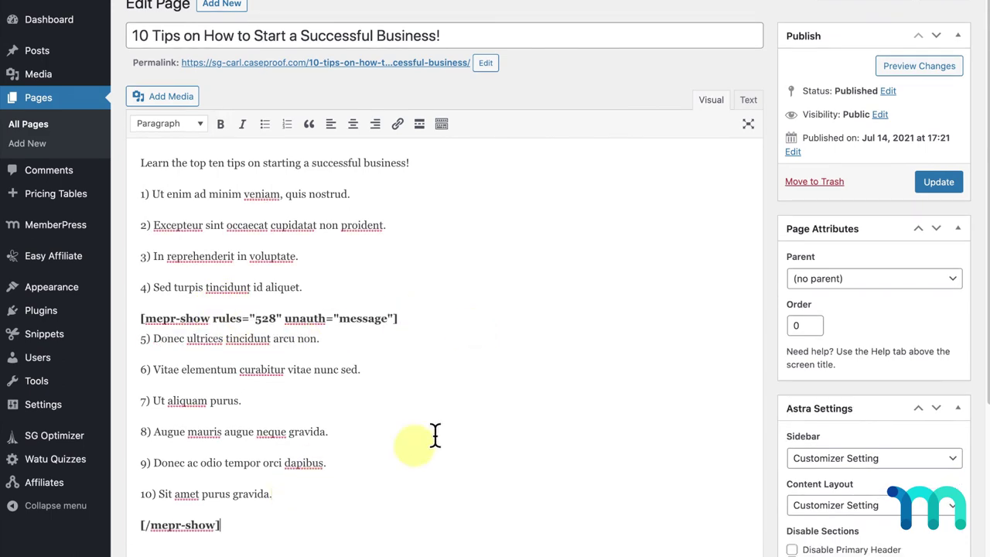
left_click(936, 182)
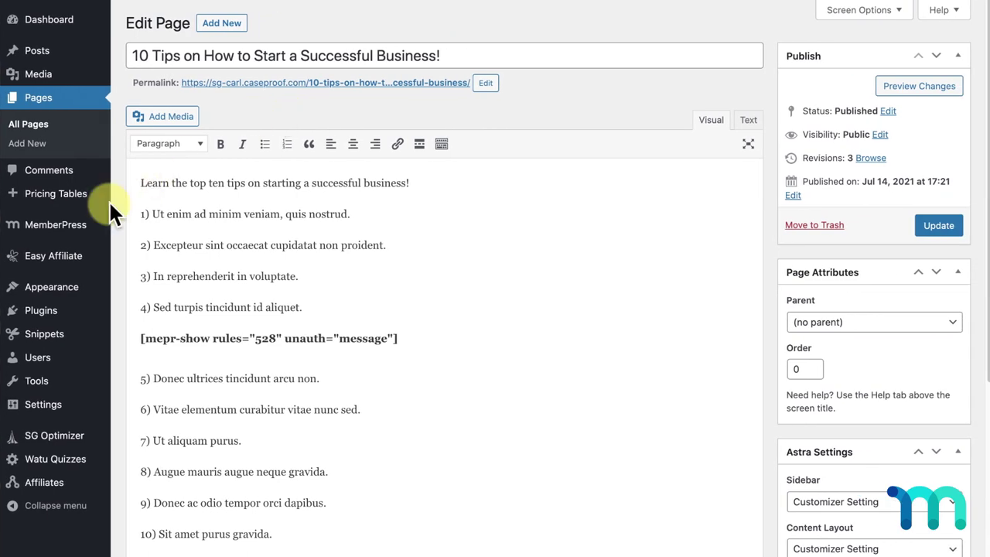
Step: Open the Partial rule from Rules and highlight the PHP Snippet in its partial content codes
mouse_move(108, 224)
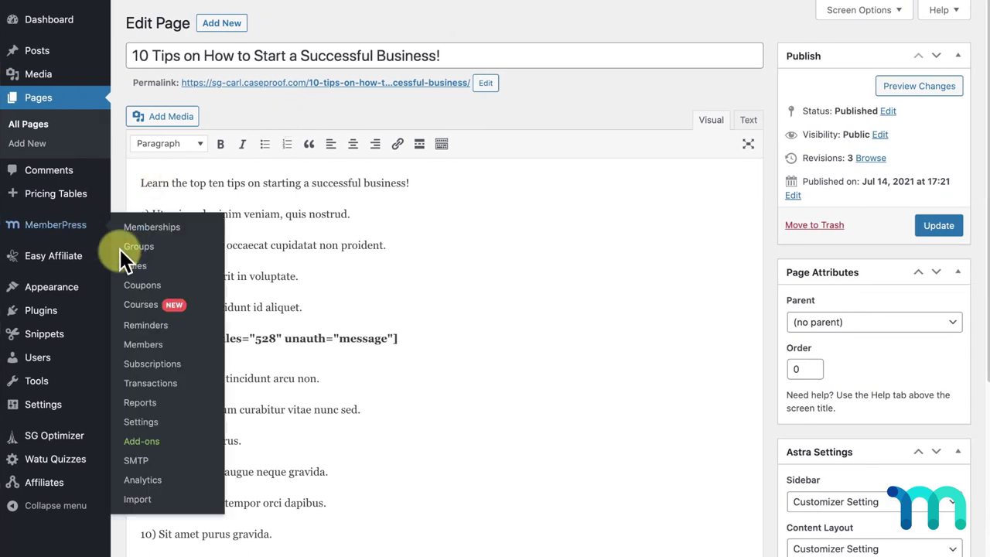
left_click(137, 267)
left_click(338, 175)
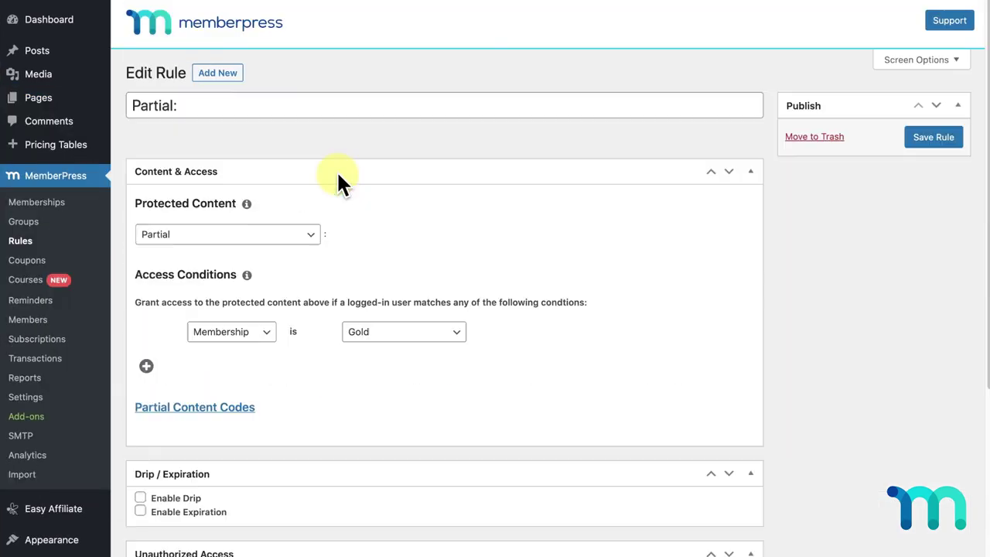
scroll(337, 170, "down", 3)
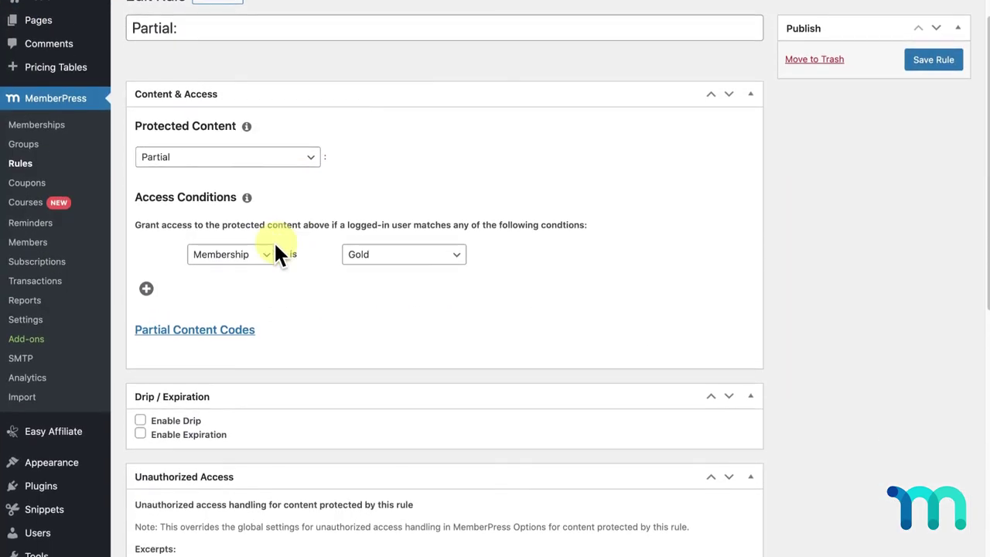
left_click(238, 296)
scroll(237, 295, "down", 1)
left_click_drag(146, 356, 689, 353)
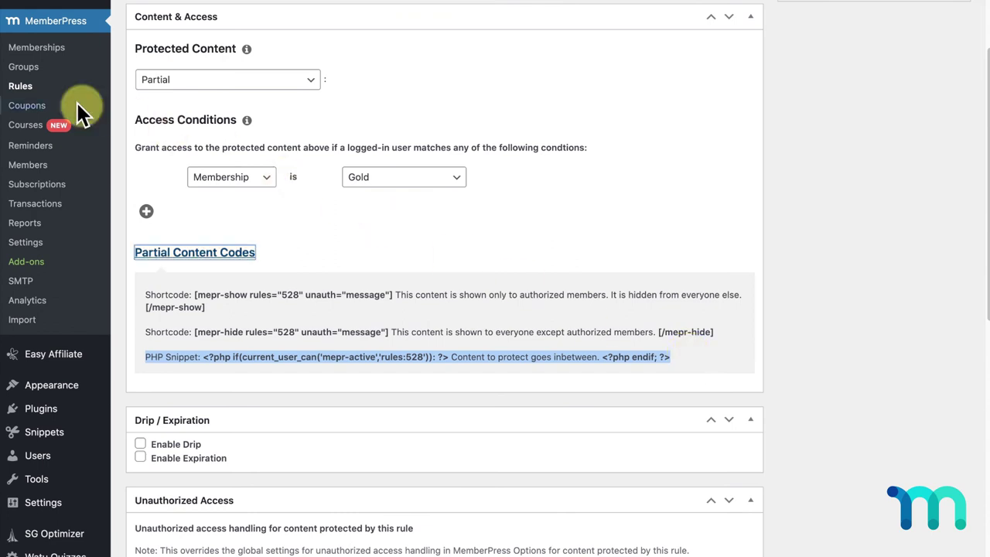
Step: Start a new rule protecting the single page A Sample Page
left_click(20, 87)
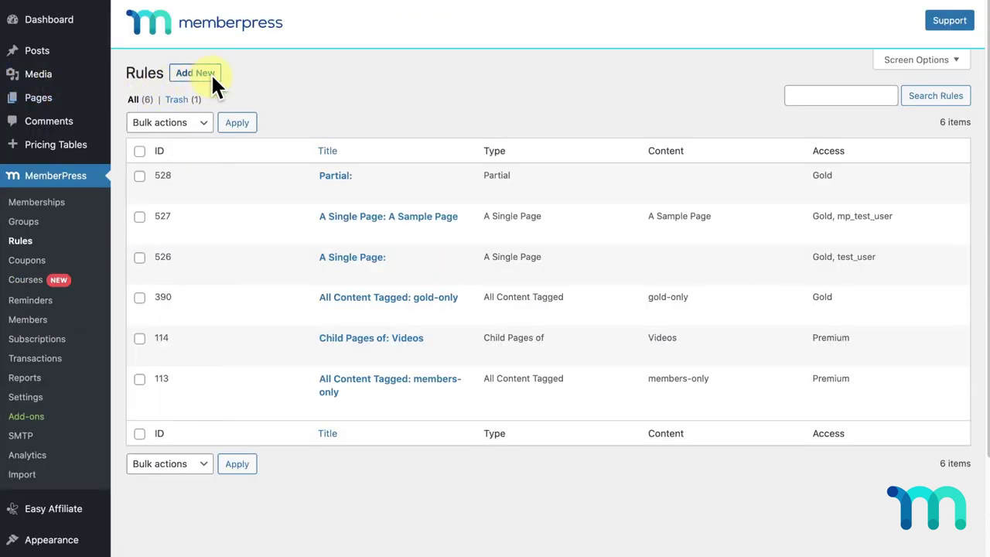
left_click(210, 72)
scroll(303, 159, "down", 2)
left_click(310, 154)
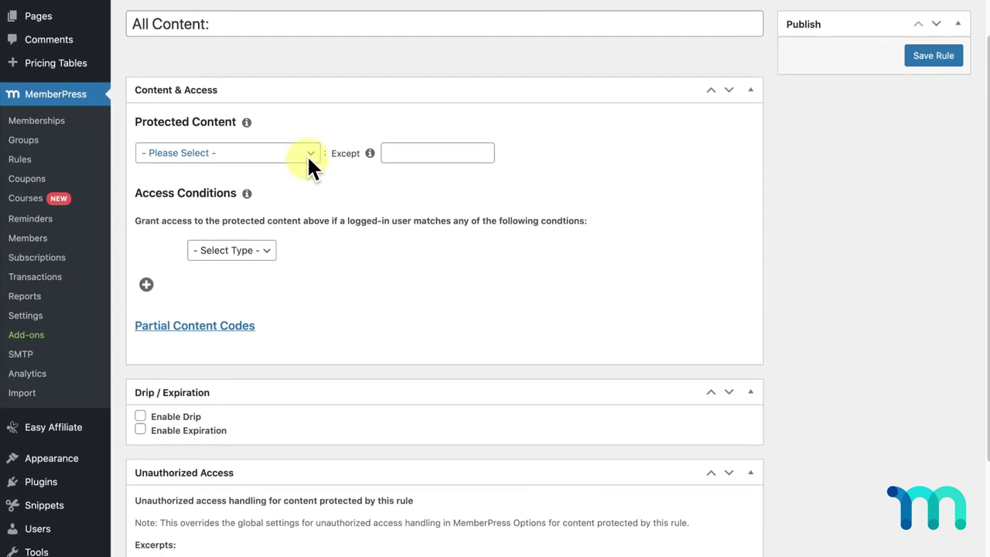
left_click(201, 290)
left_click(411, 151)
type("a sa")
left_click(429, 201)
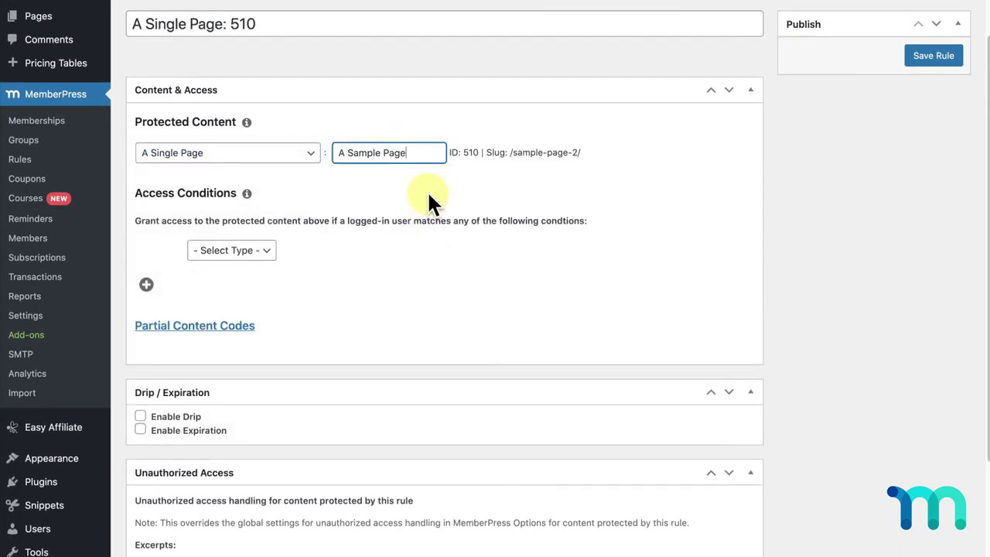
Step: Add access conditions Membership is Silver OR Membership is Gold
left_click(231, 250)
left_click(263, 263)
left_click(452, 251)
left_click(394, 316)
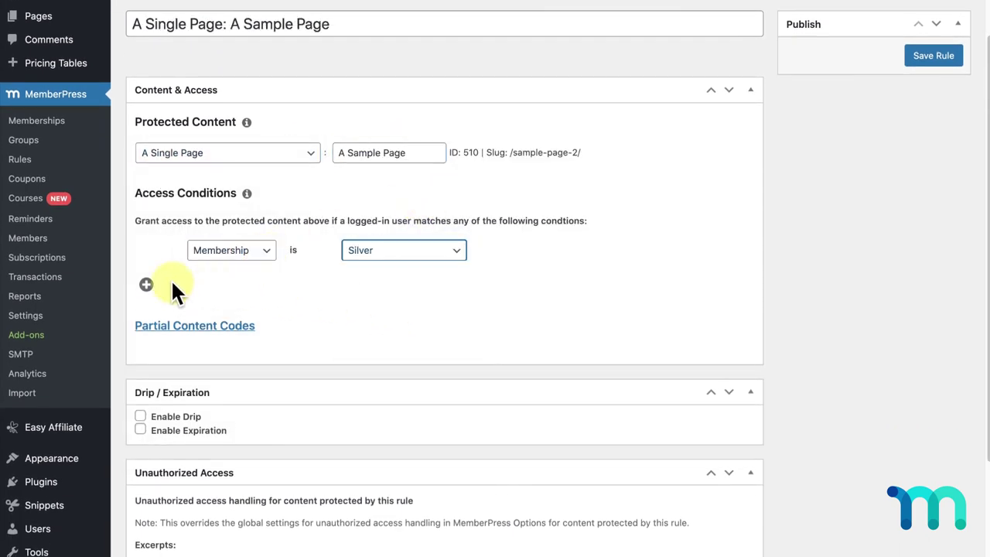
left_click(147, 285)
left_click(259, 271)
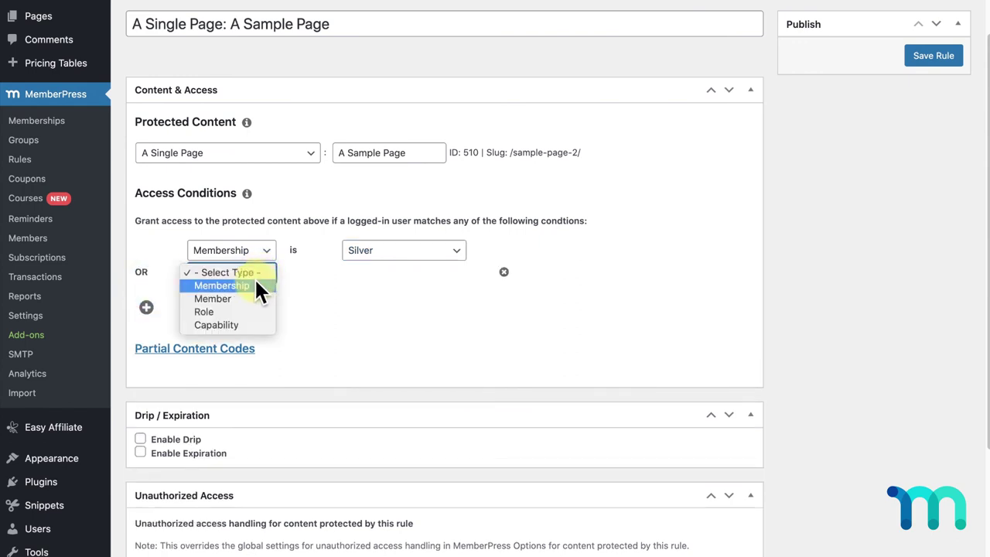
left_click(254, 280)
left_click(444, 273)
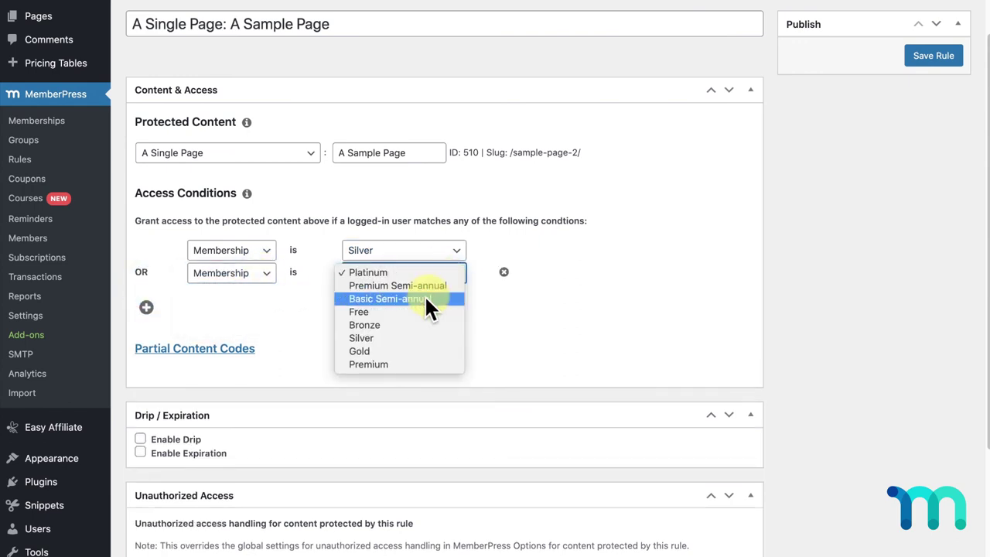
left_click(376, 350)
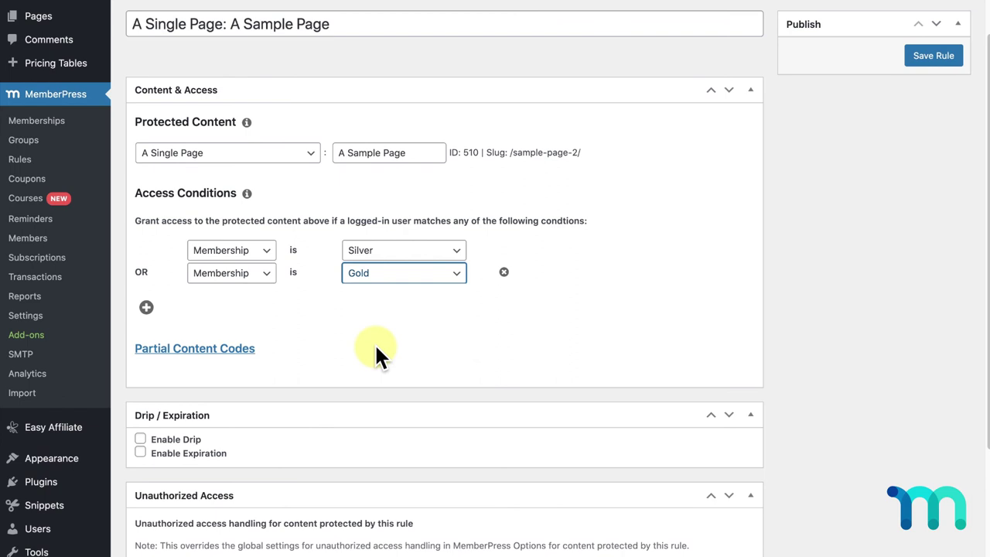
Step: Enable drip, keeping it counted from member registration
scroll(375, 347, "down", 5)
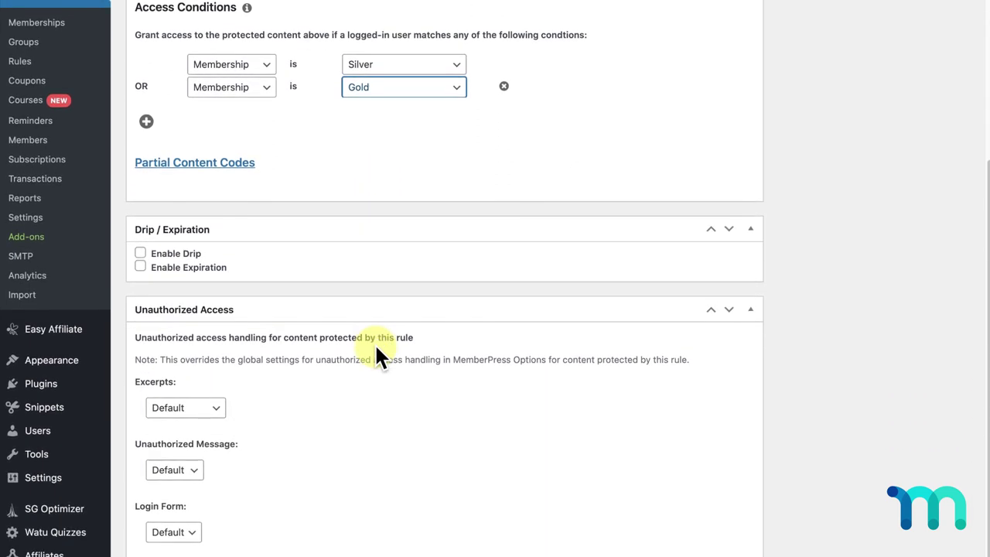
left_click(140, 254)
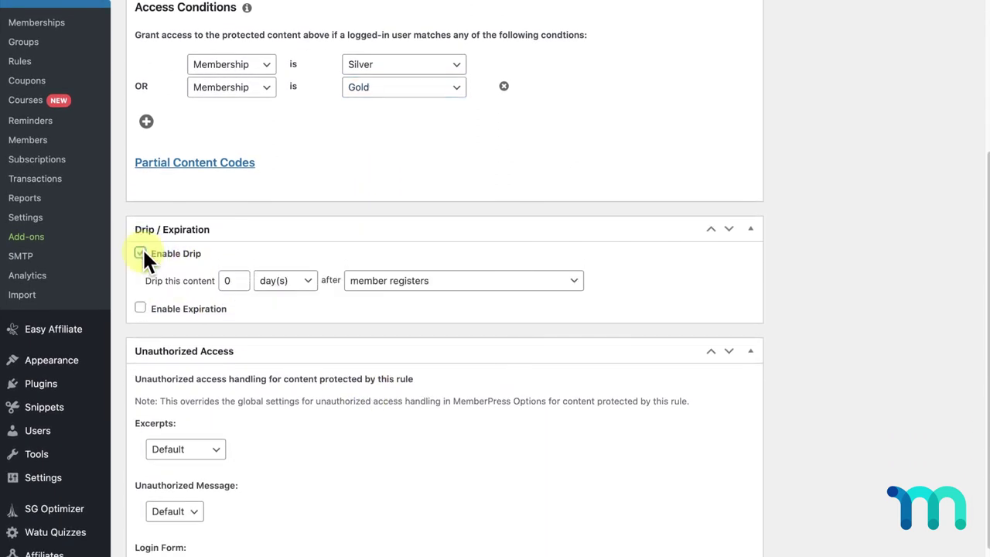
left_click(572, 284)
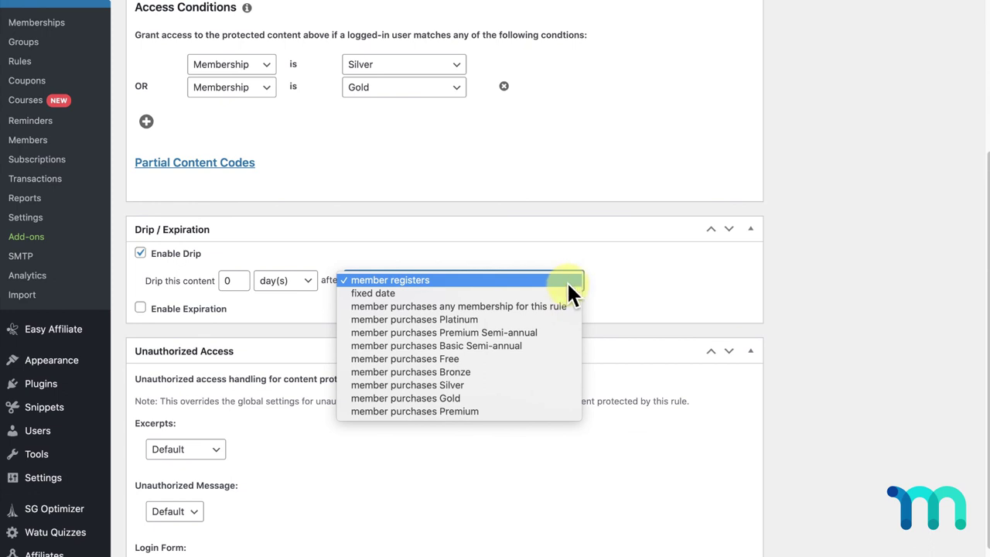
left_click(566, 281)
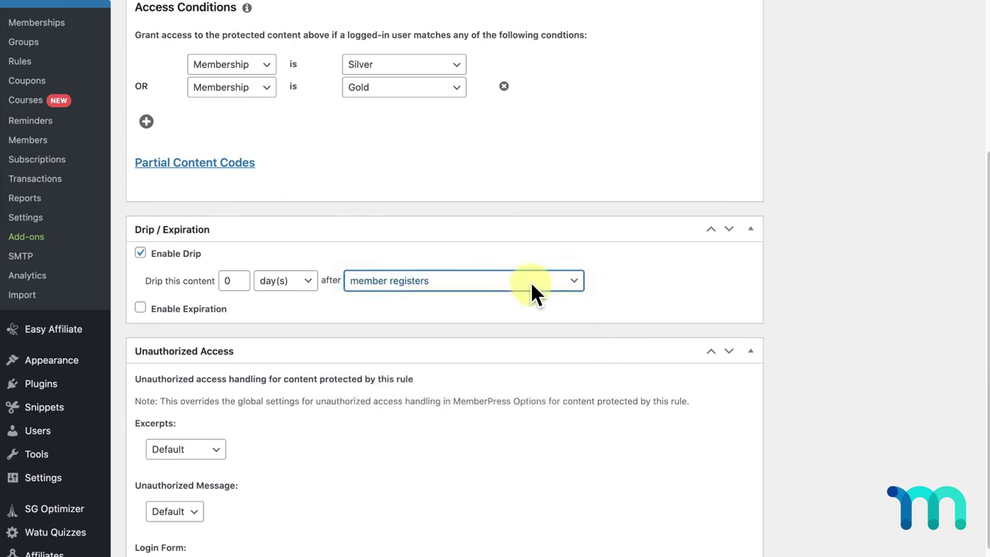
Step: Enable expiration after 30 day(s) from member registration
left_click(140, 308)
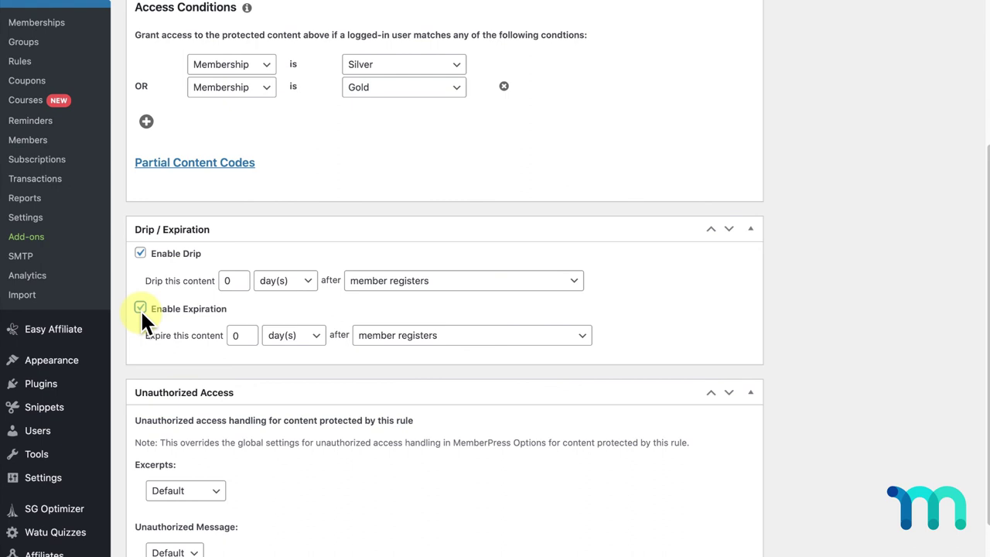
left_click(211, 335)
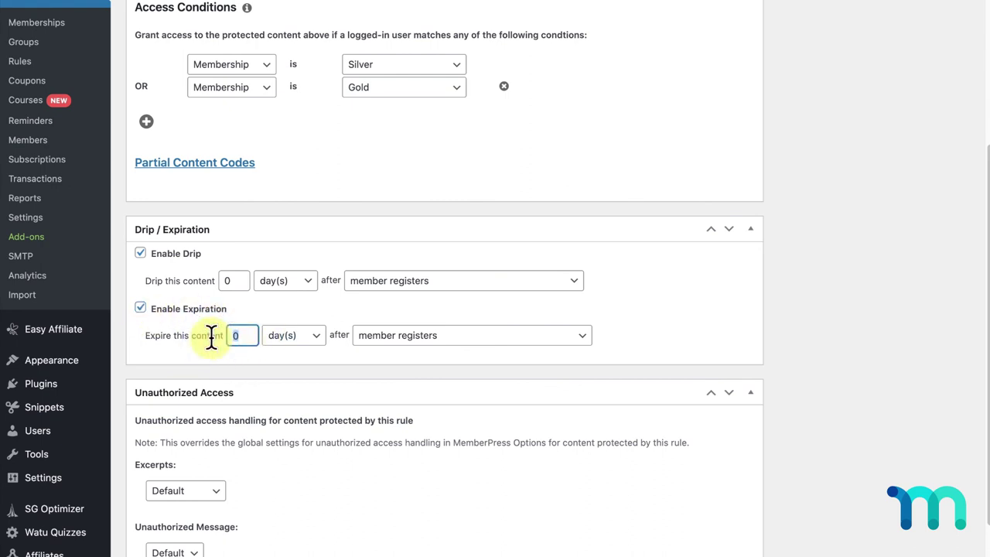
type("30")
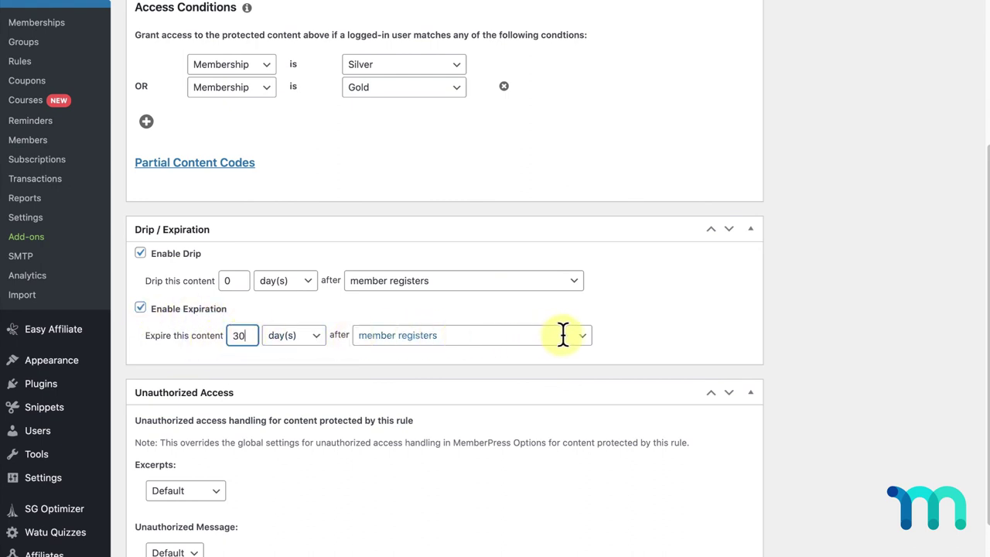
left_click(576, 336)
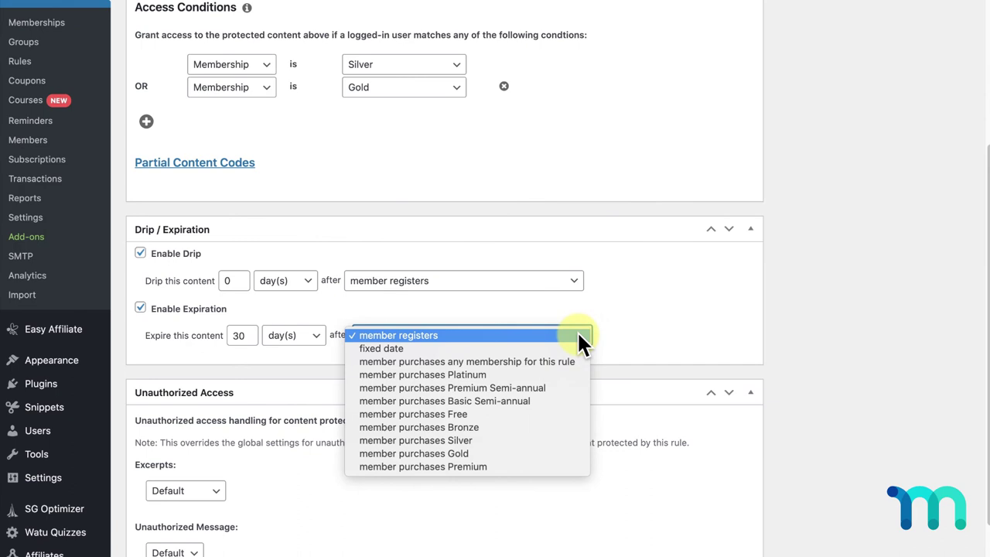
left_click(578, 335)
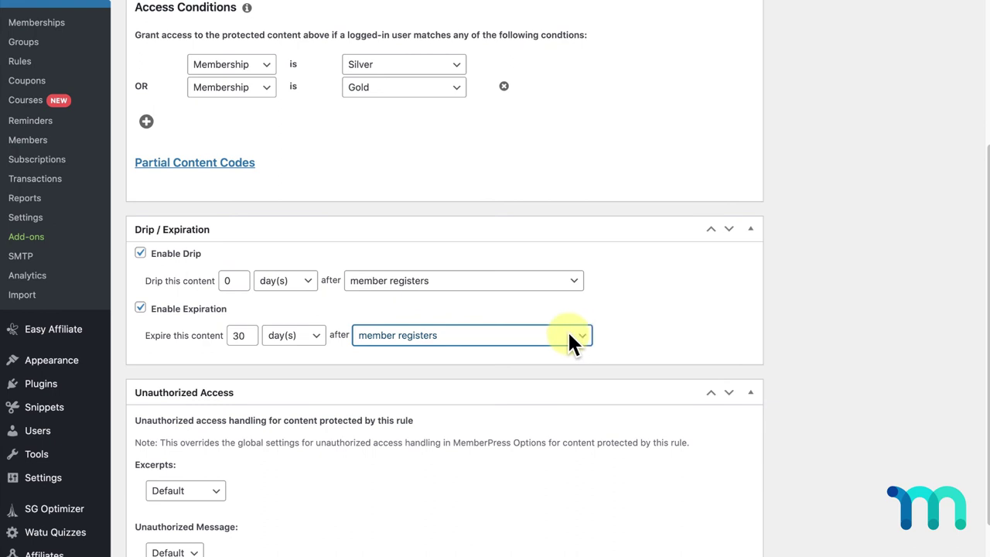
Step: Turn drip back off and set unauthorized-access excerpts to More Tag
left_click(141, 254)
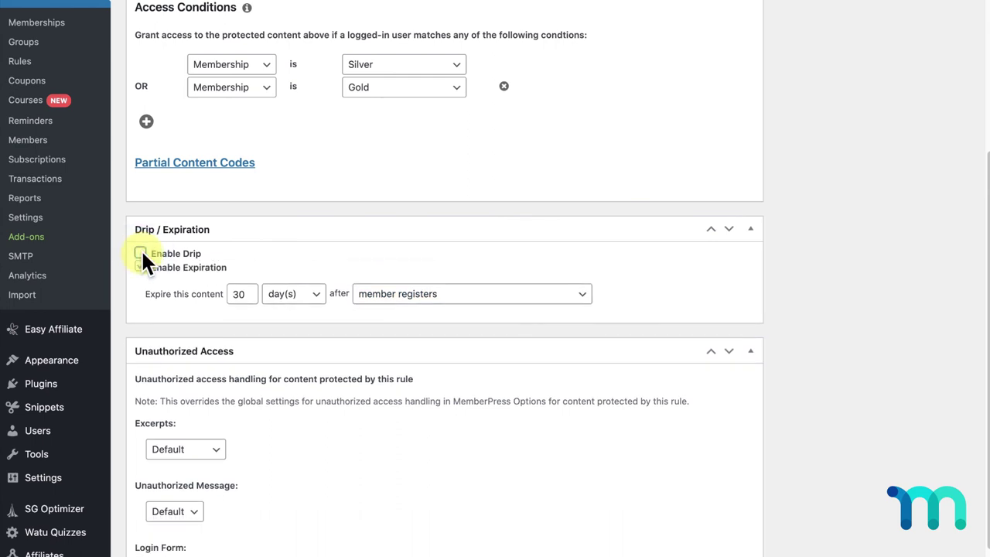
scroll(142, 255, "down", 2)
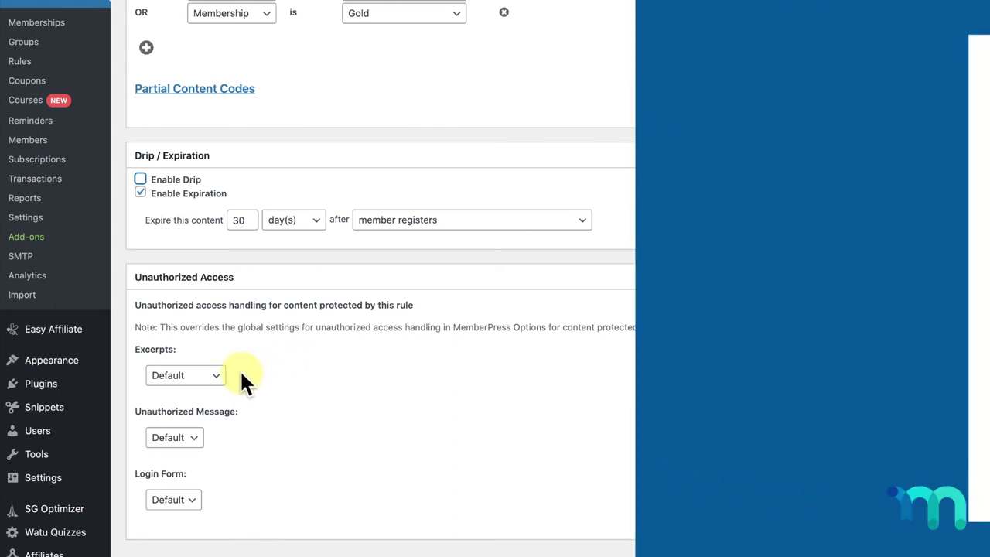
left_click(218, 373)
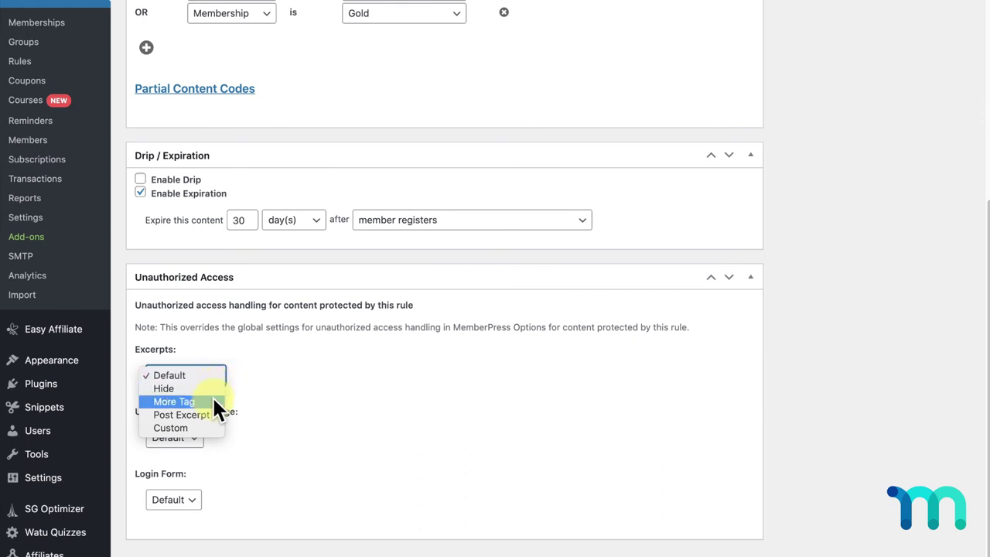
left_click(214, 401)
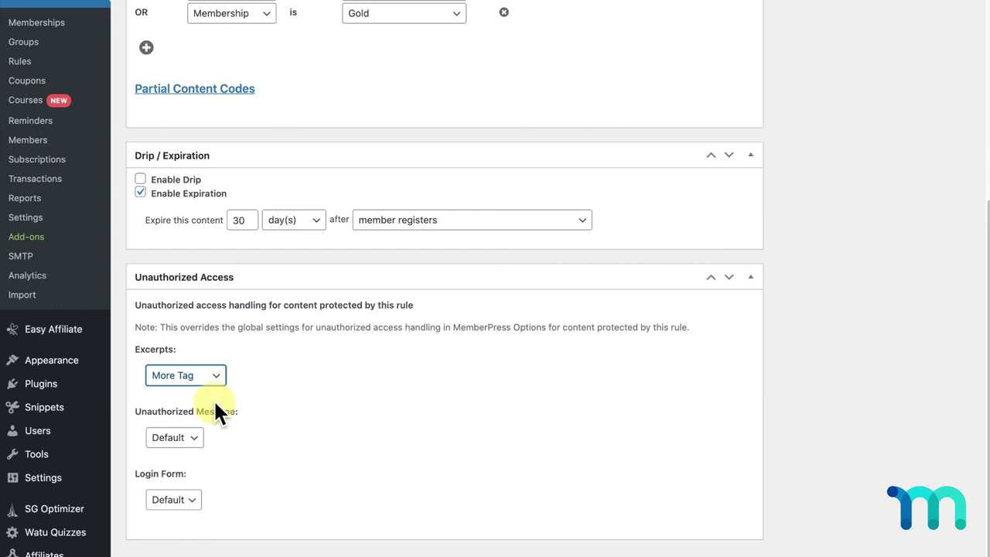
Step: Insert a Read More break before 'Eget' in A Sample Page; set excerpts to Post Excerpt
scroll(170, 314, "up", 5)
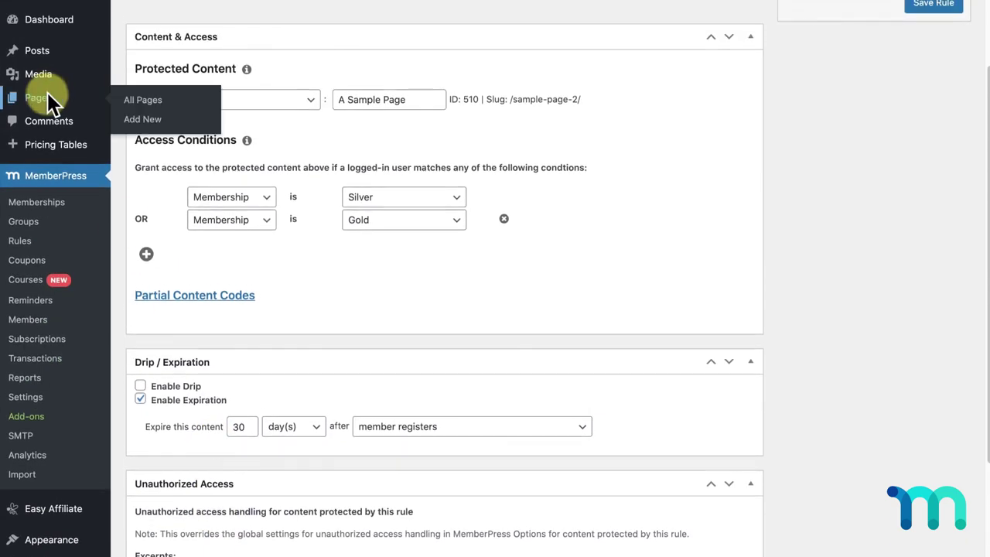
left_click(49, 100)
left_click(178, 165)
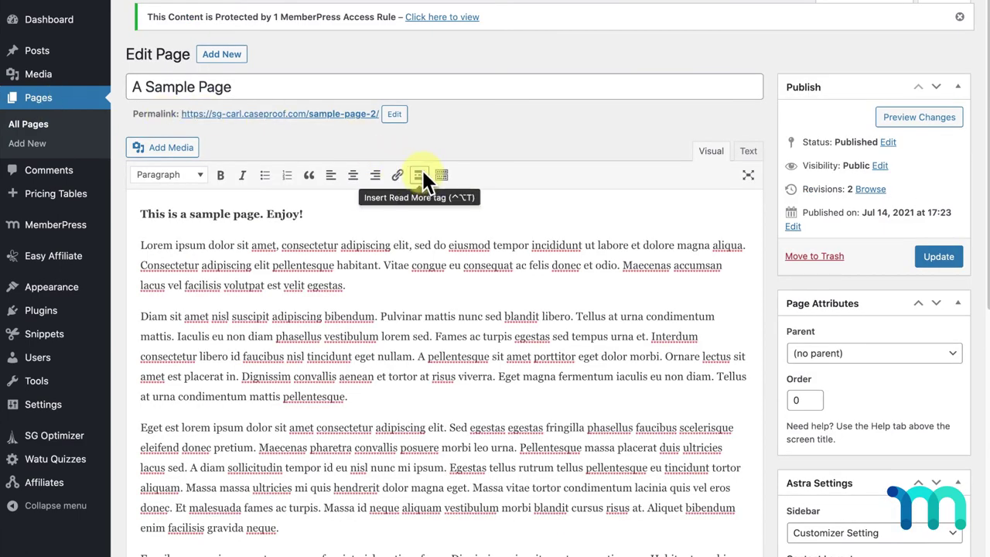
left_click(160, 409)
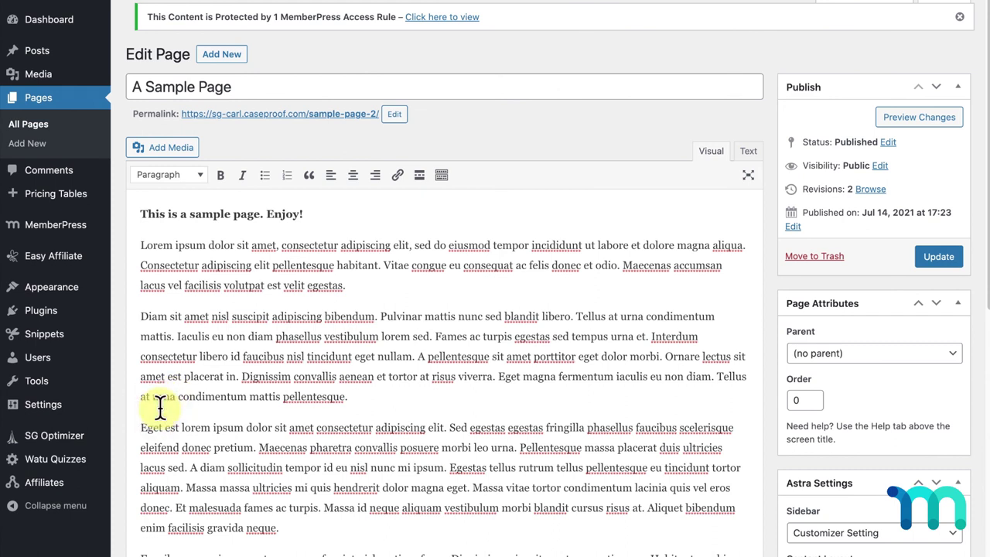
left_click(419, 174)
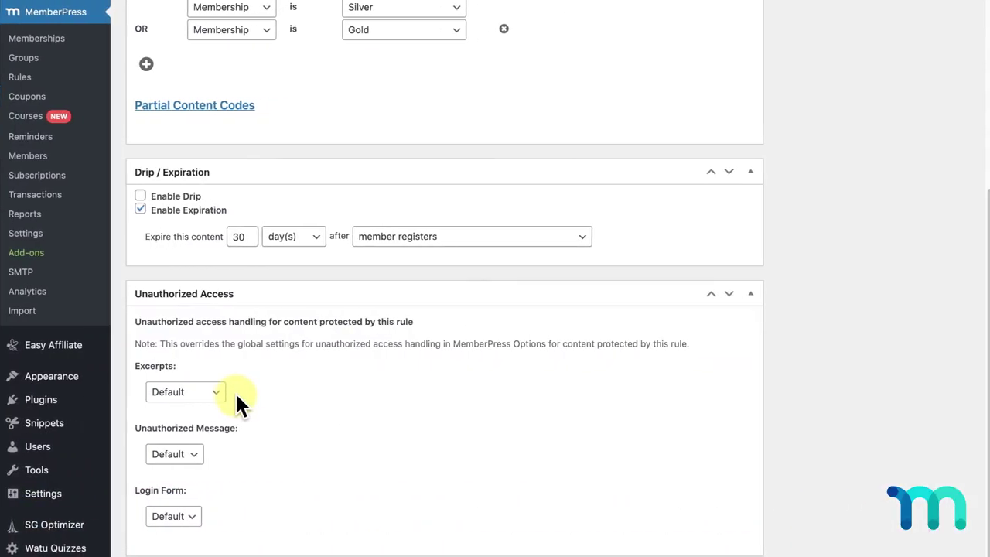
left_click(218, 389)
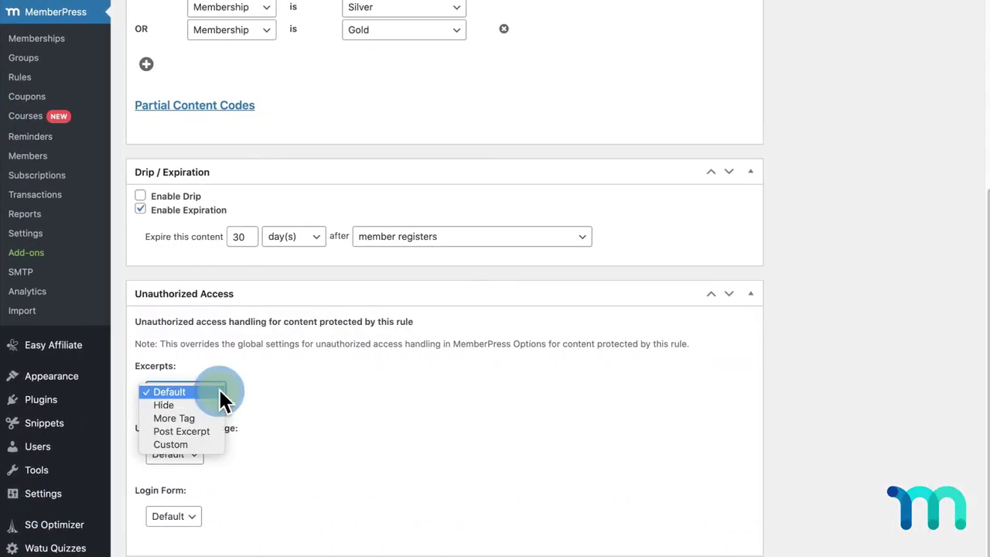
left_click(209, 429)
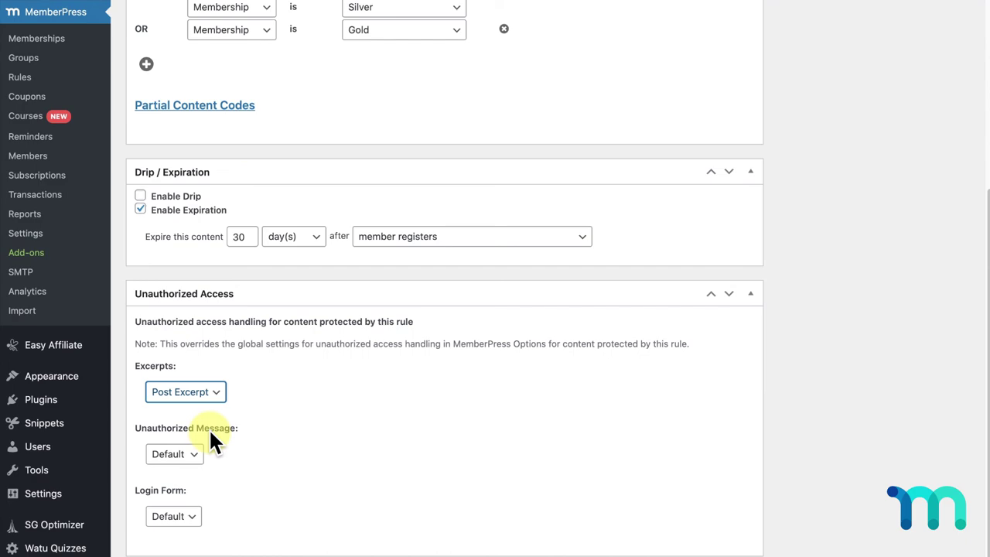
Step: Open the Driving with Data webinar post and toggle its Screen Options panel
scroll(208, 427, "up", 5)
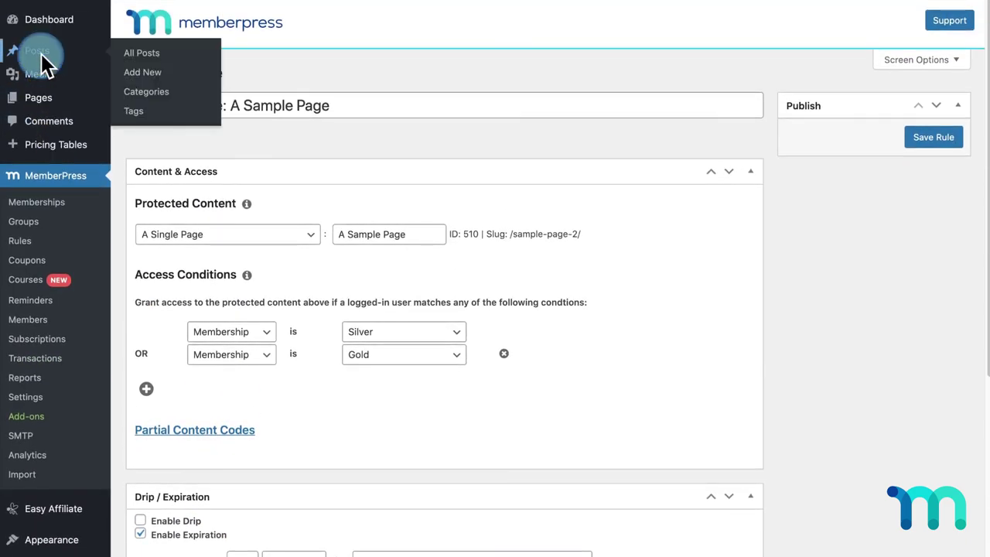
left_click(41, 53)
left_click(206, 127)
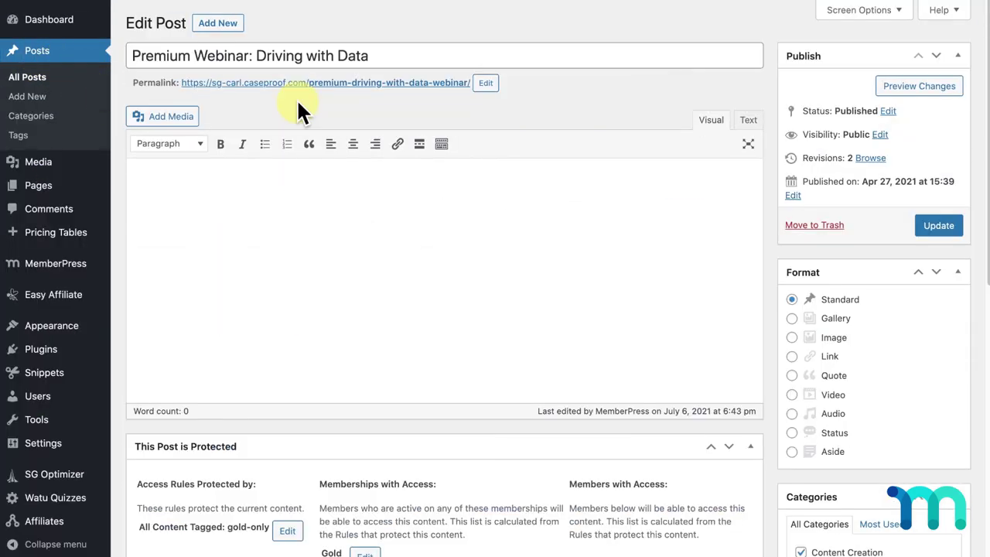
left_click(891, 11)
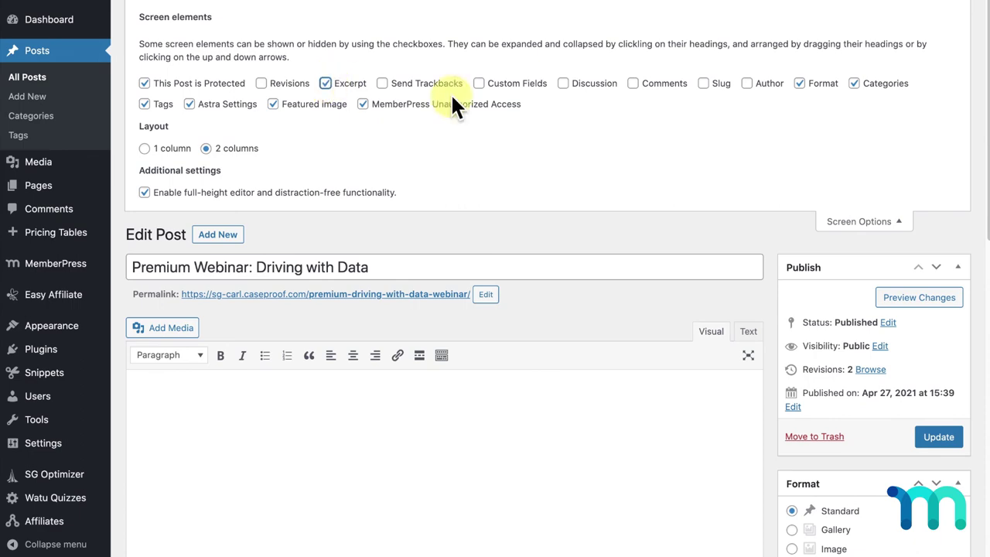
left_click(886, 216)
scroll(637, 209, "down", 4)
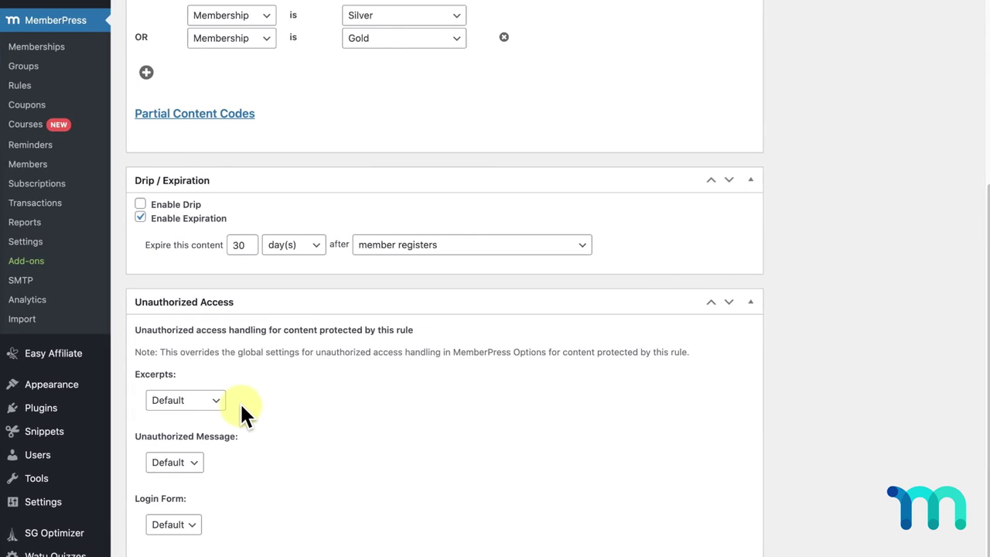
Step: Set excerpts to Custom with a length of 200 characters
left_click(219, 399)
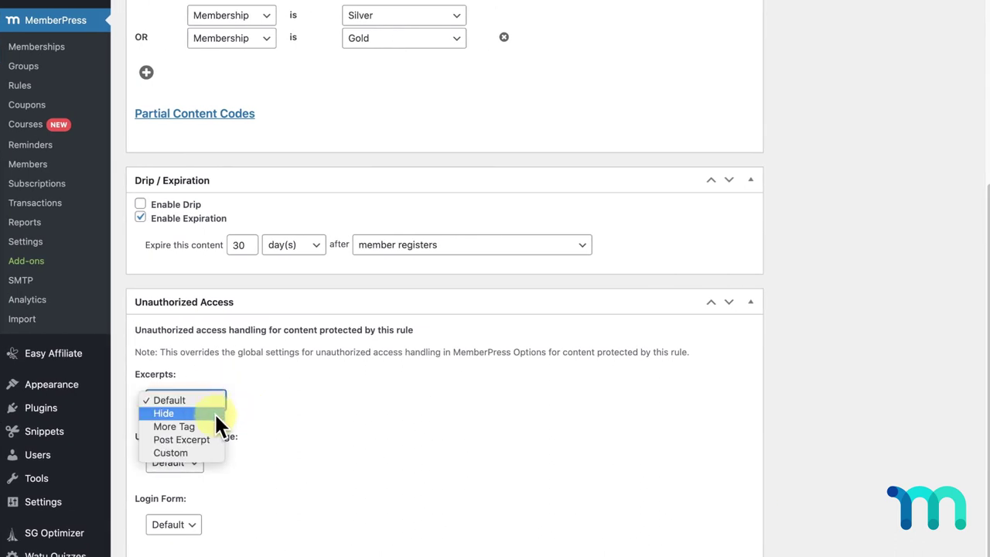
left_click(210, 451)
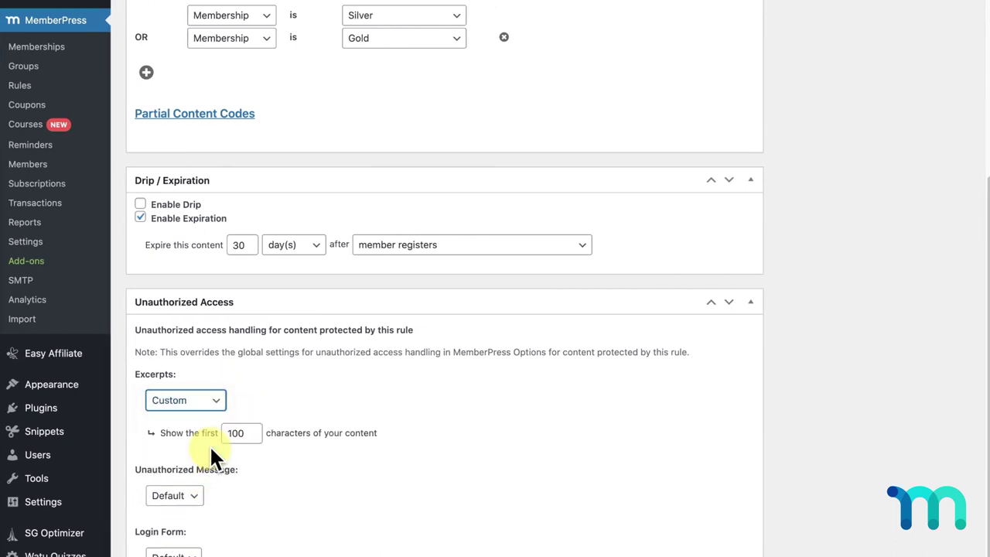
left_click_drag(259, 436, 222, 433)
type("200")
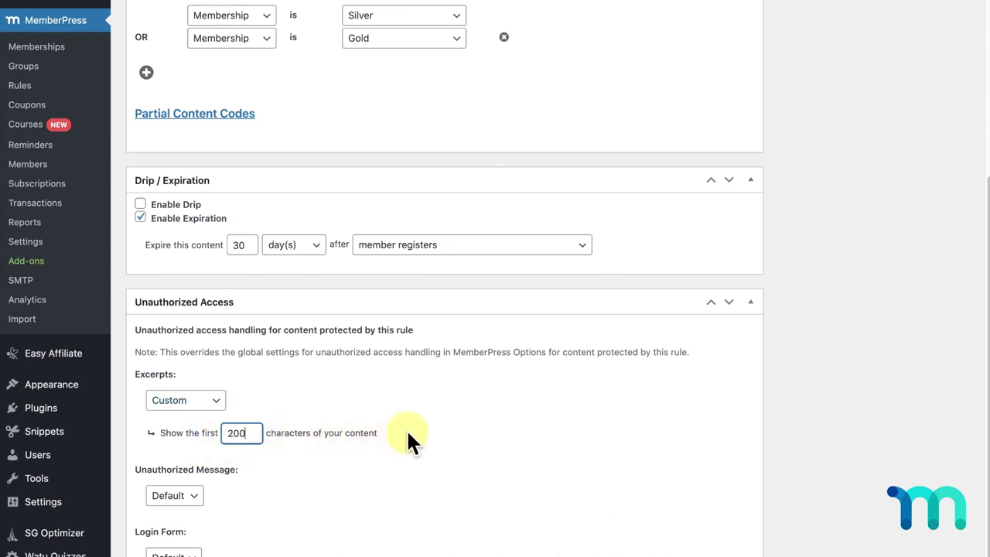
Step: Set a custom unauthorized message: 'Sorry, you need a Silver or Gold membership to view this content.'
scroll(406, 438, "down", 1)
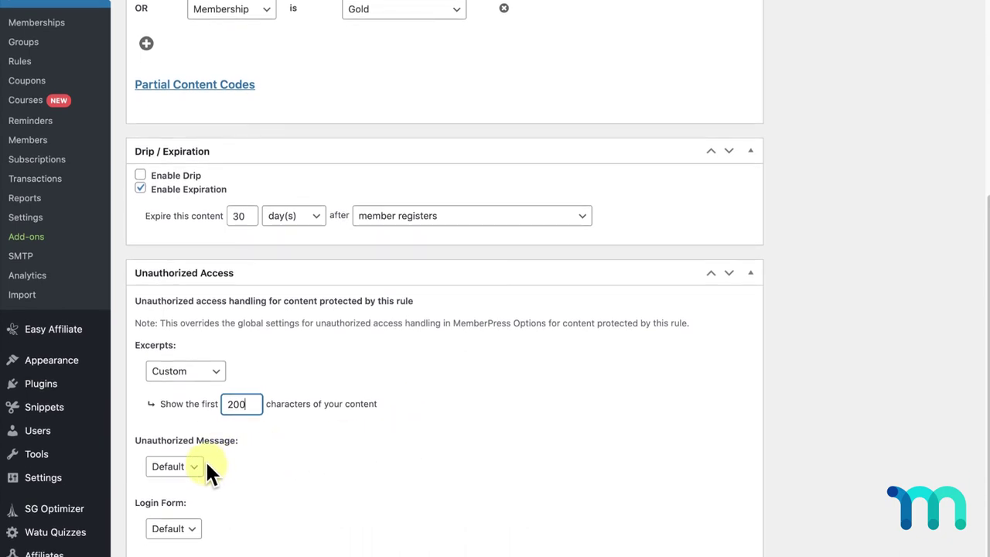
left_click(197, 464)
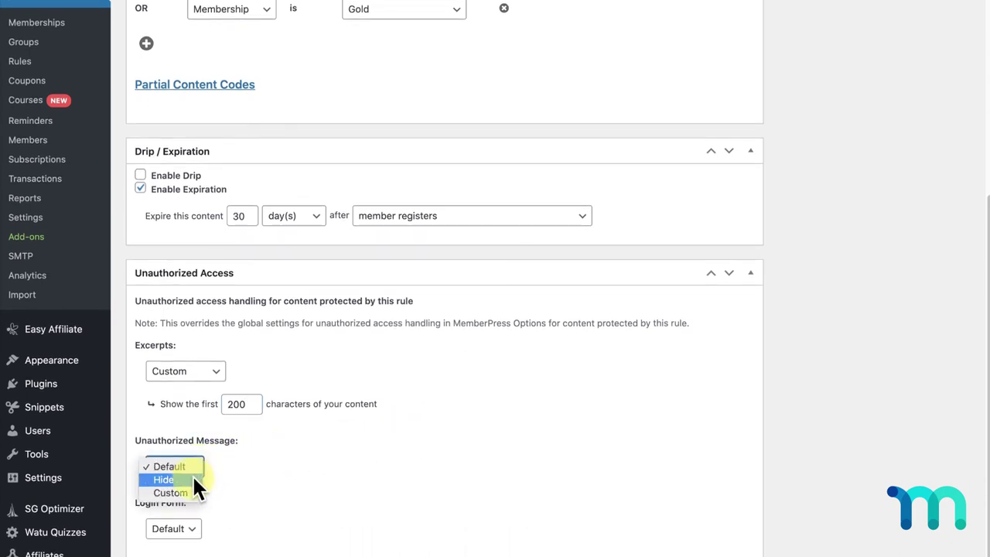
left_click(191, 488)
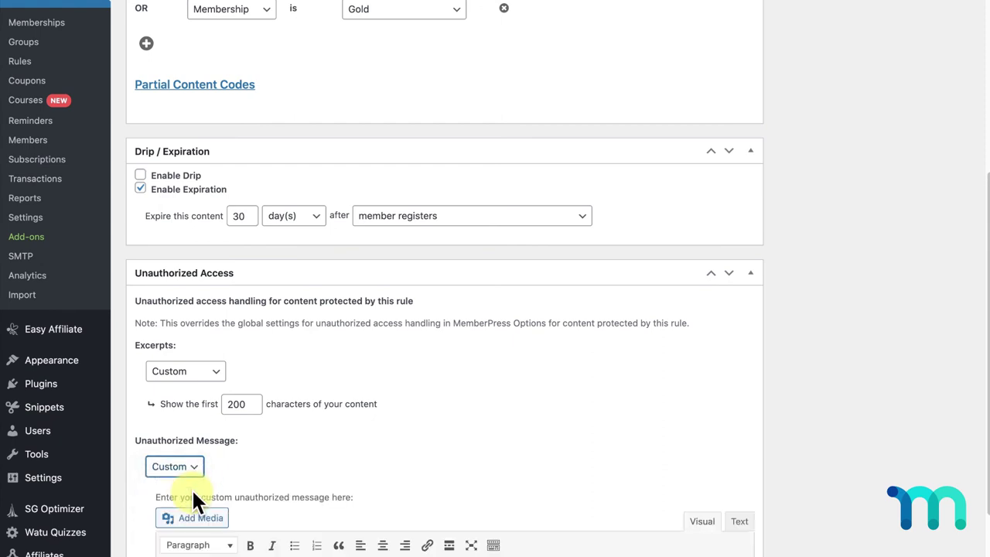
scroll(191, 489, "down", 3)
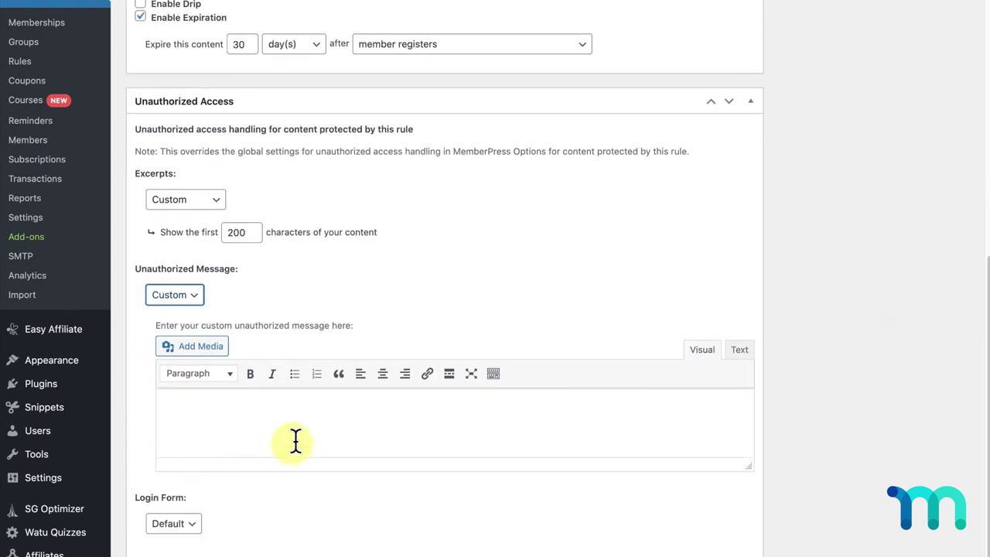
left_click(346, 421)
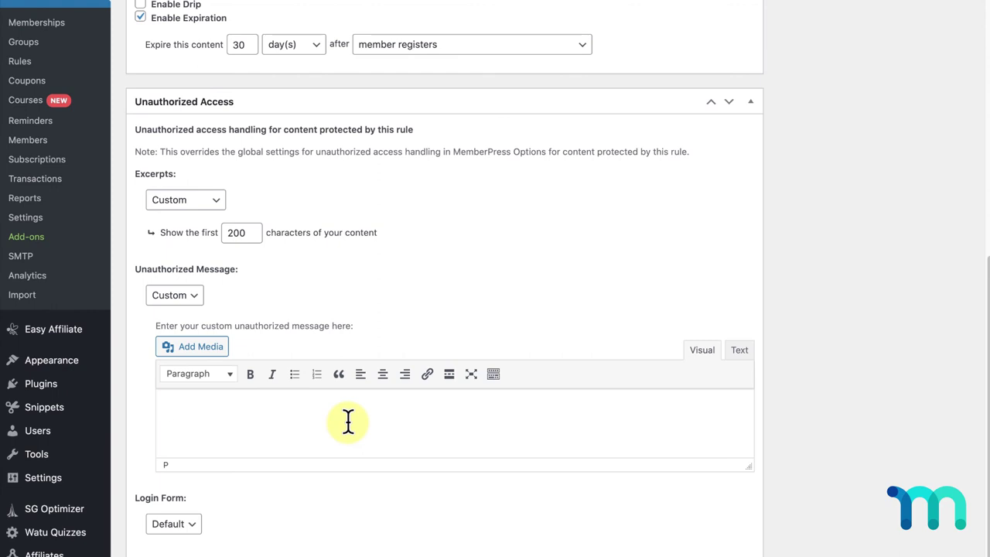
type("Sorry, you need a Silver or Gold membership to view this content.")
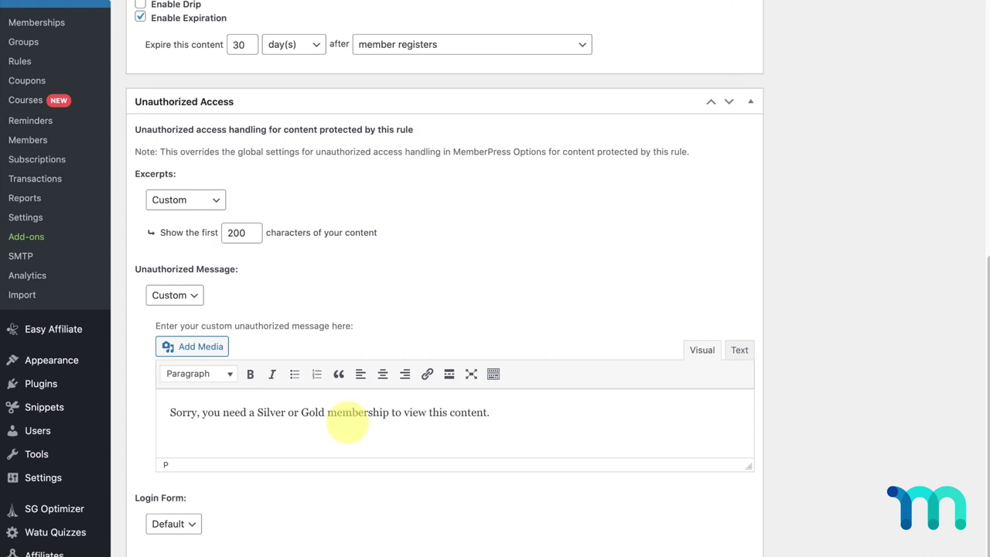
Step: Set the rule's Login Form option to Show for unauthorized visitors
scroll(346, 422, "down", 1)
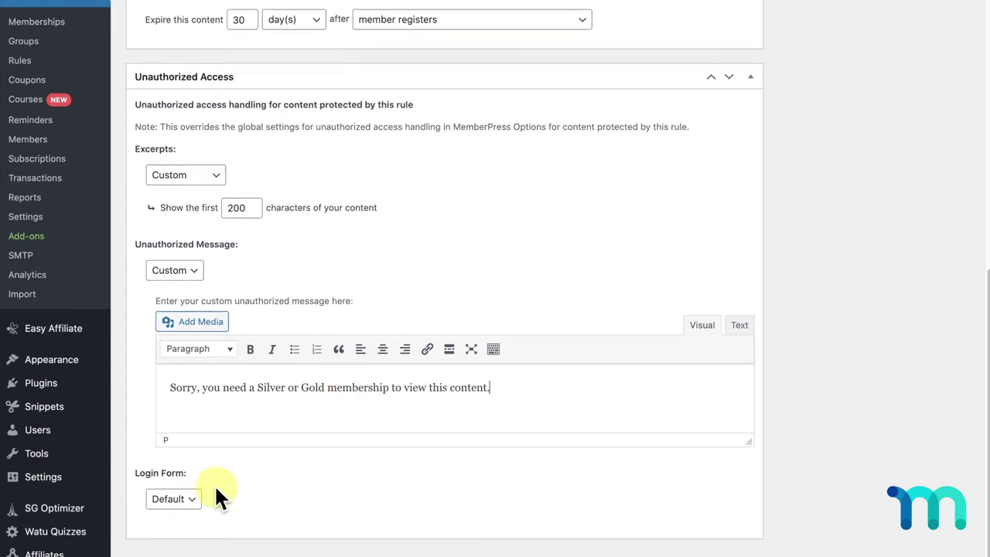
left_click(193, 492)
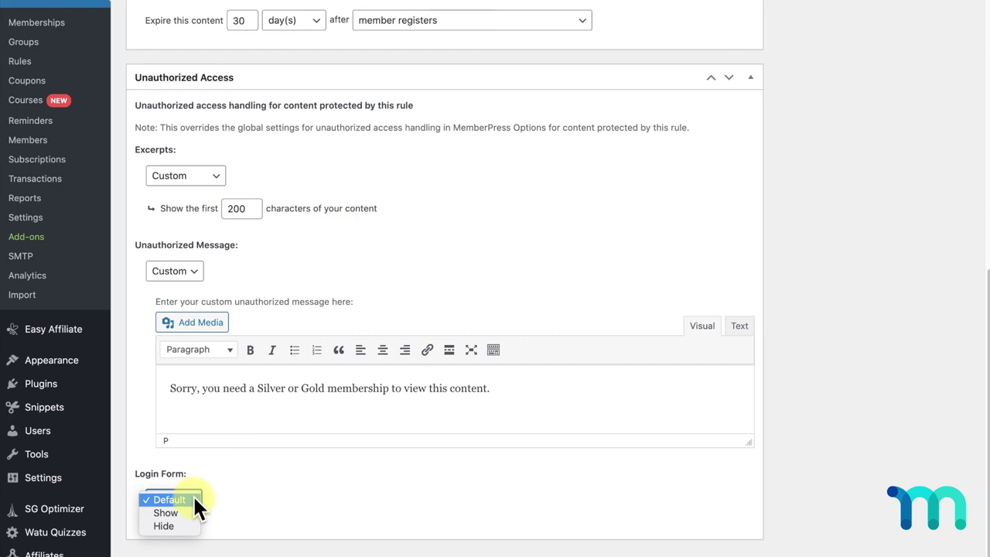
left_click(187, 510)
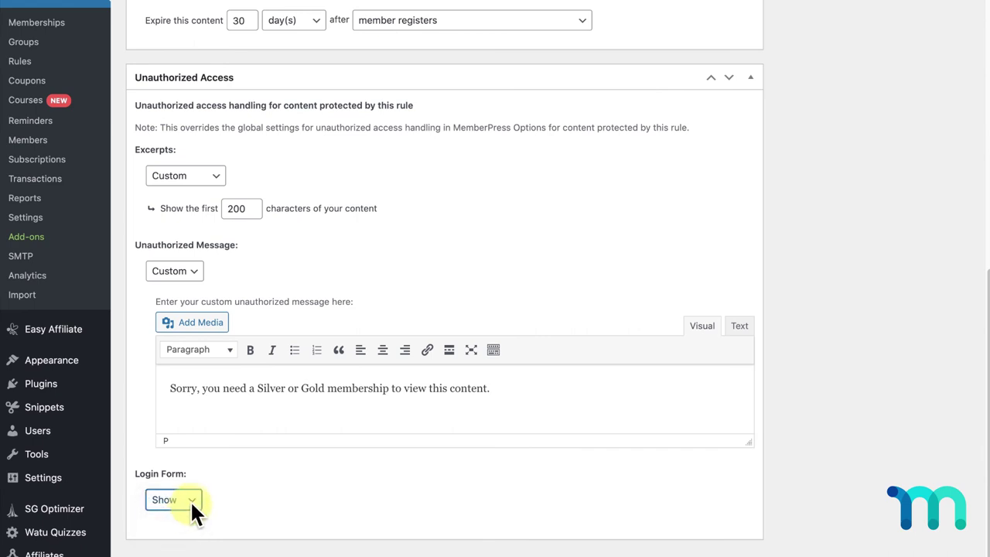
left_click(187, 507)
left_click(187, 506)
left_click(187, 507)
left_click(190, 498)
Step: Save the rule and return to the MemberPress Rules list
scroll(189, 502, "up", 10)
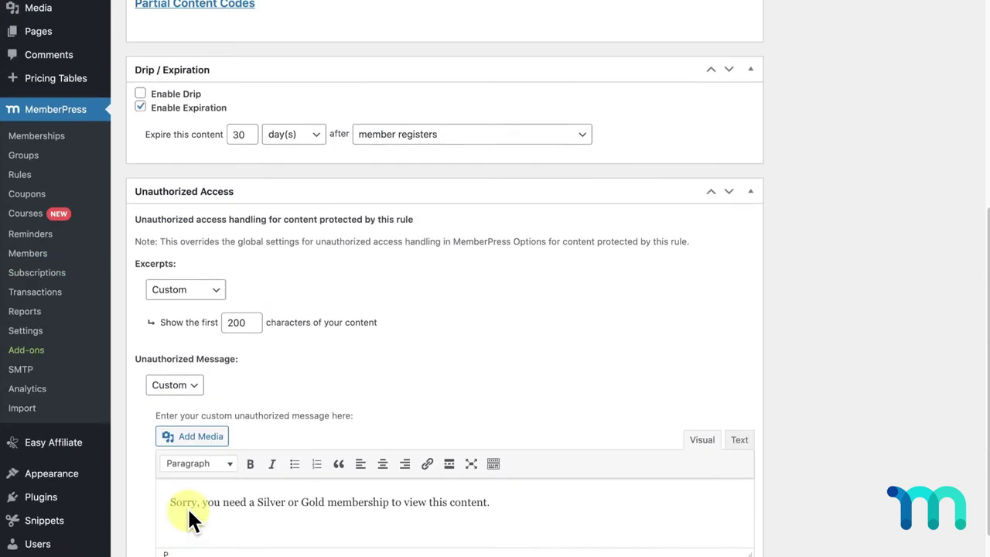
left_click(947, 132)
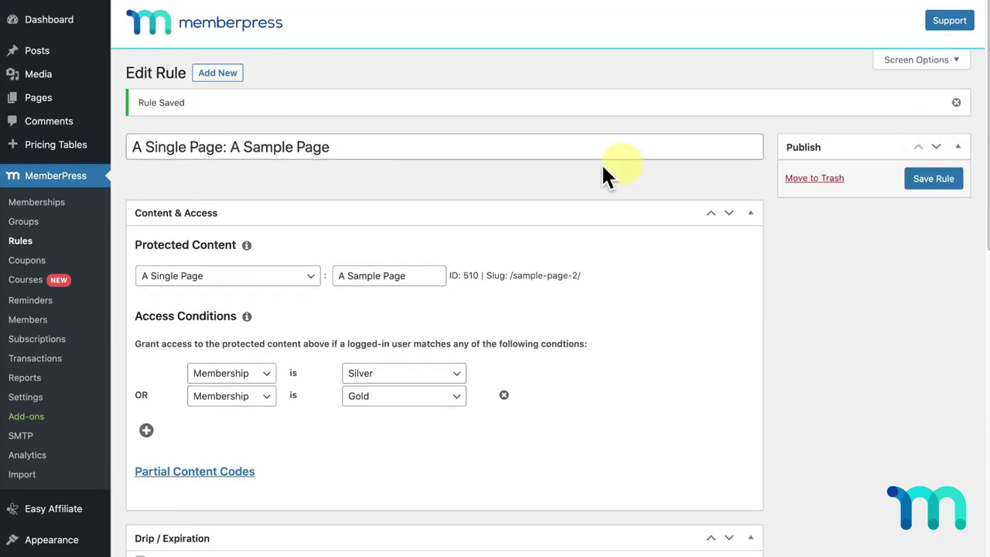
left_click(21, 242)
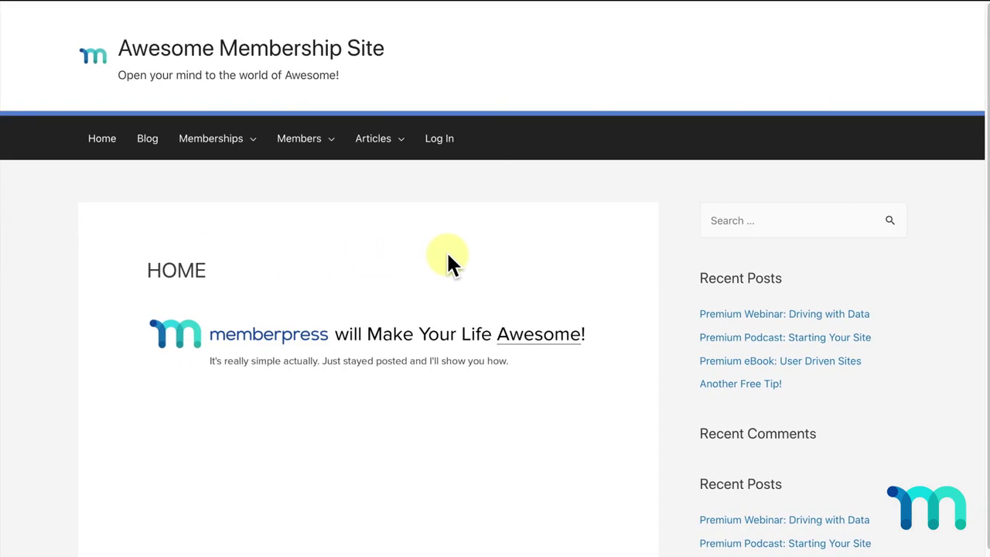
Step: Open A Sample Page from the Articles menu and scroll down to its login form
mouse_move(400, 137)
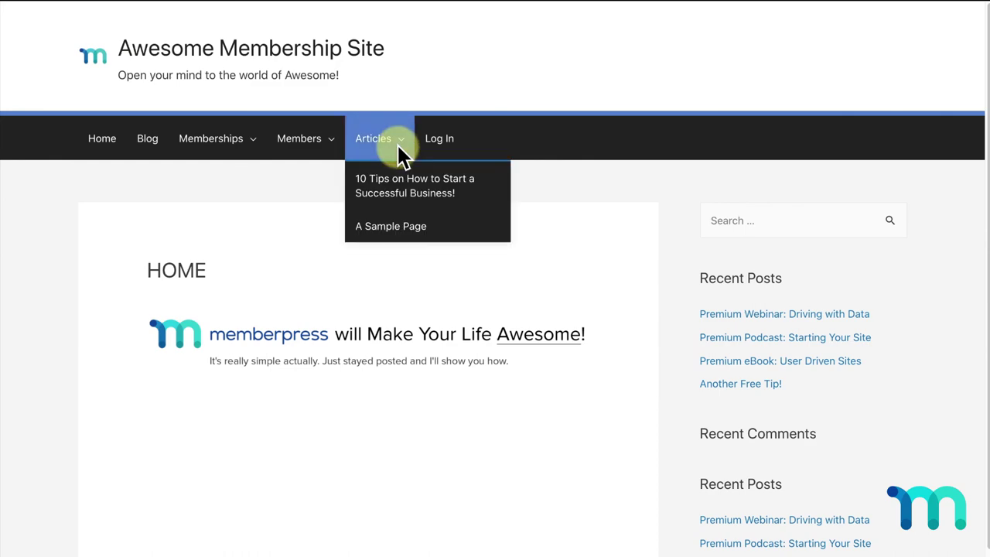
left_click(441, 228)
scroll(740, 343, "down", 3)
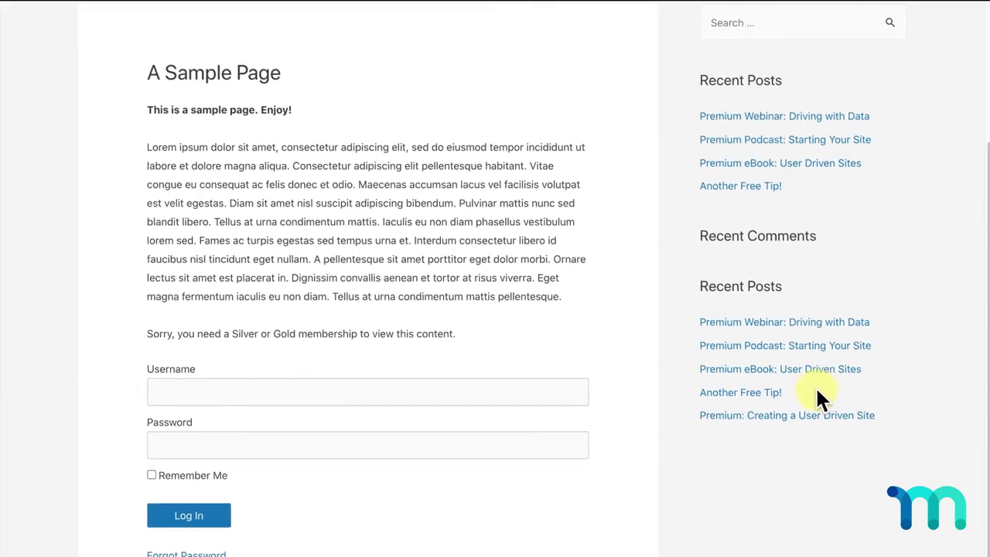
Step: Log in with the test member's username and password, then scroll through the full page
left_click(565, 389)
type("testuser")
key("Tab")
type("testpassword")
left_click(194, 517)
left_click_drag(986, 94, 987, 242)
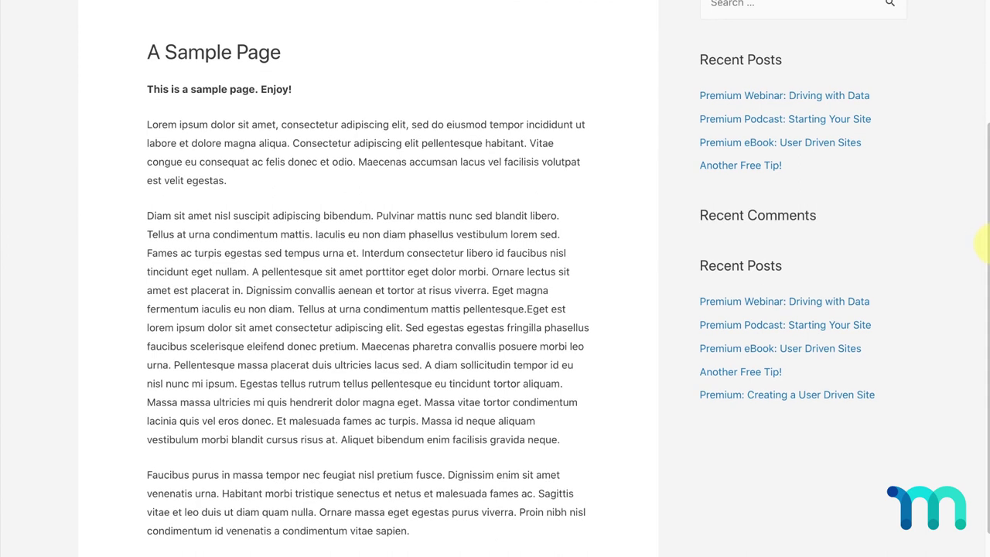